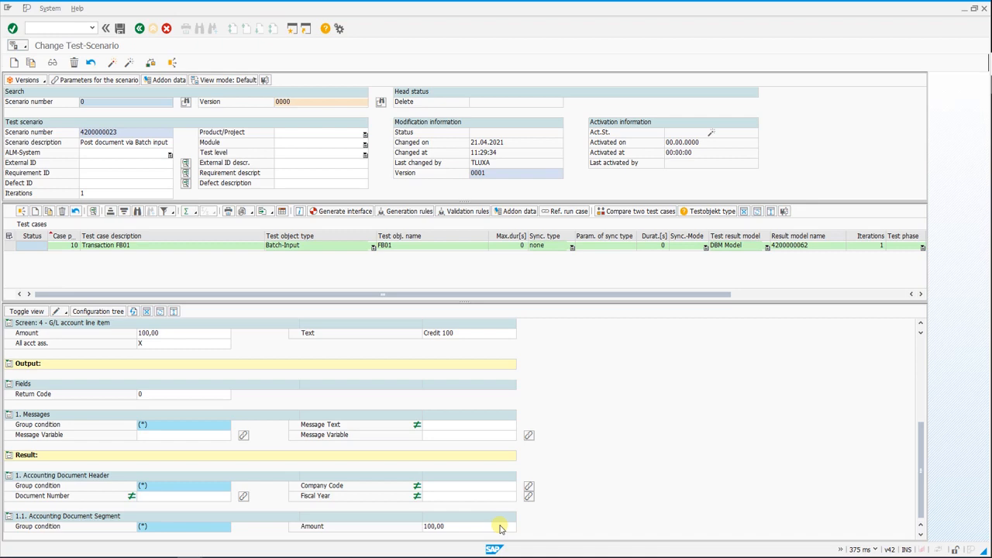
Add a Debit/Credit rule equal to S (Debit) to the Accounting Document Segment's field configuration and save the test scenario
click(500, 528)
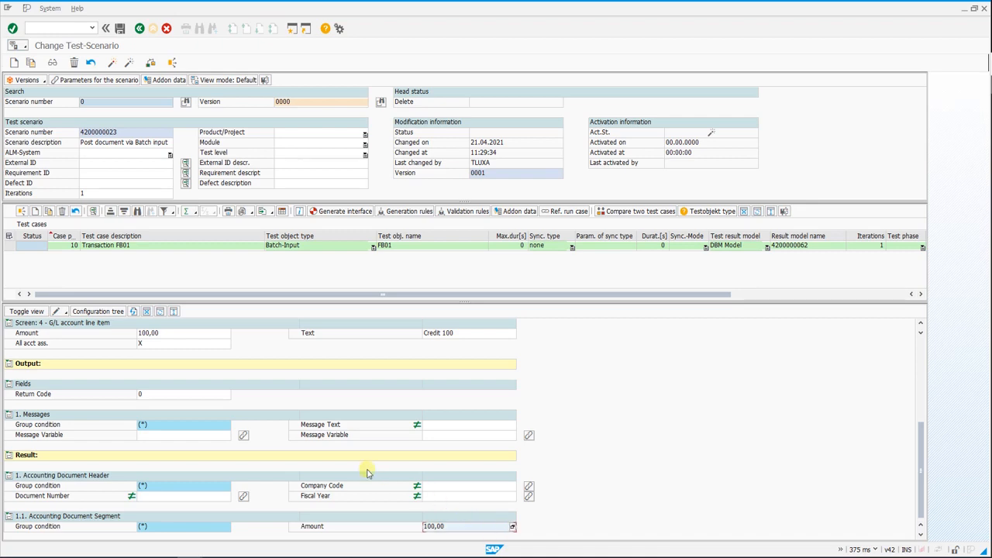
click(66, 312)
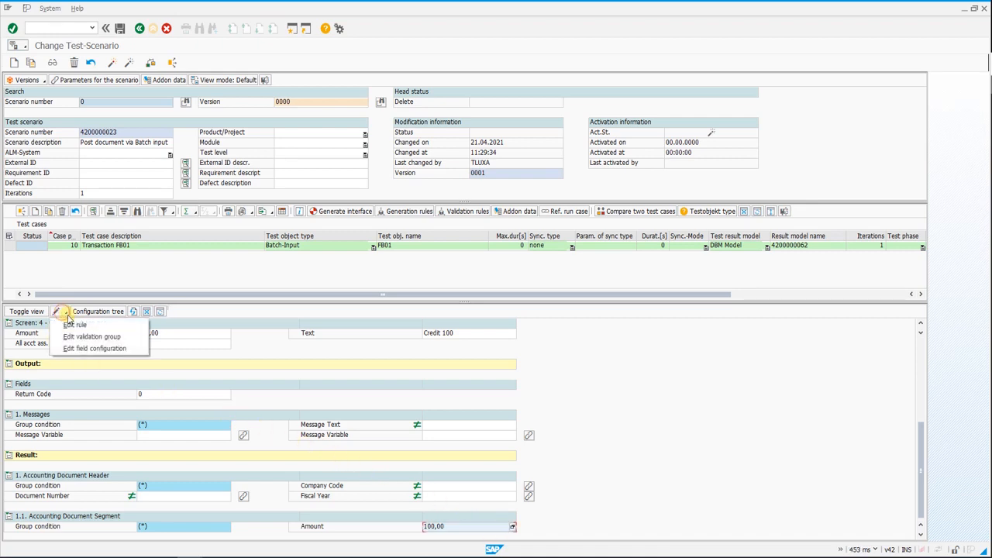
click(76, 348)
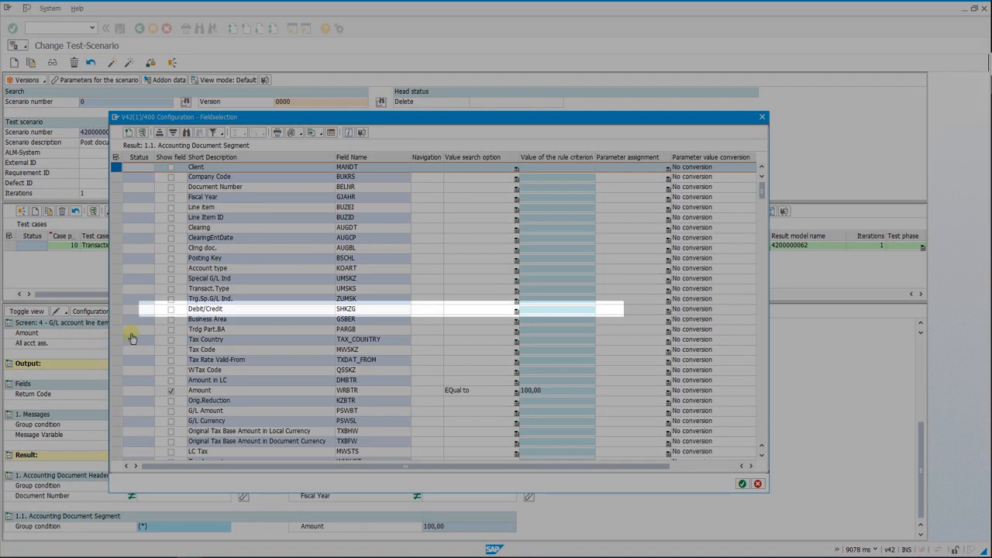
click(216, 311)
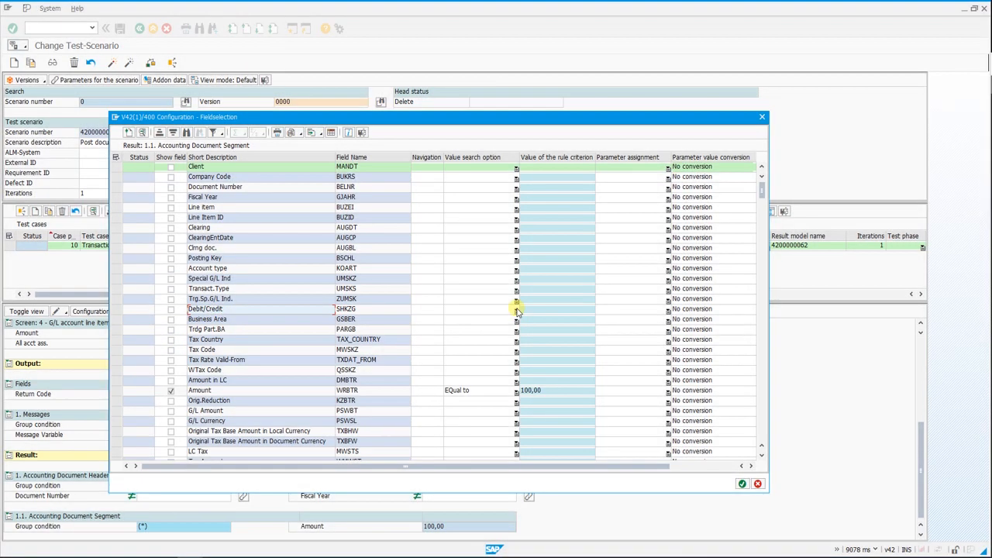
click(516, 310)
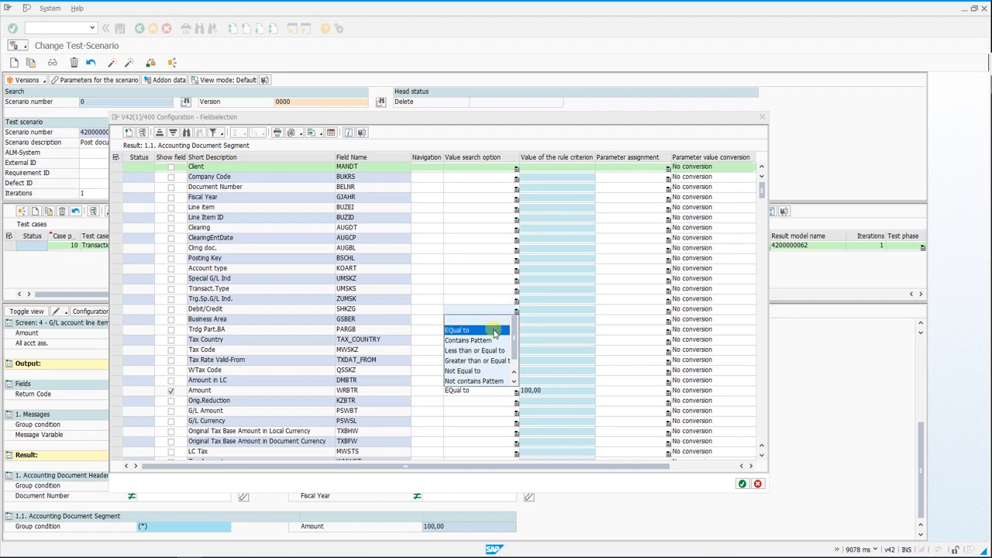
click(494, 330)
click(564, 311)
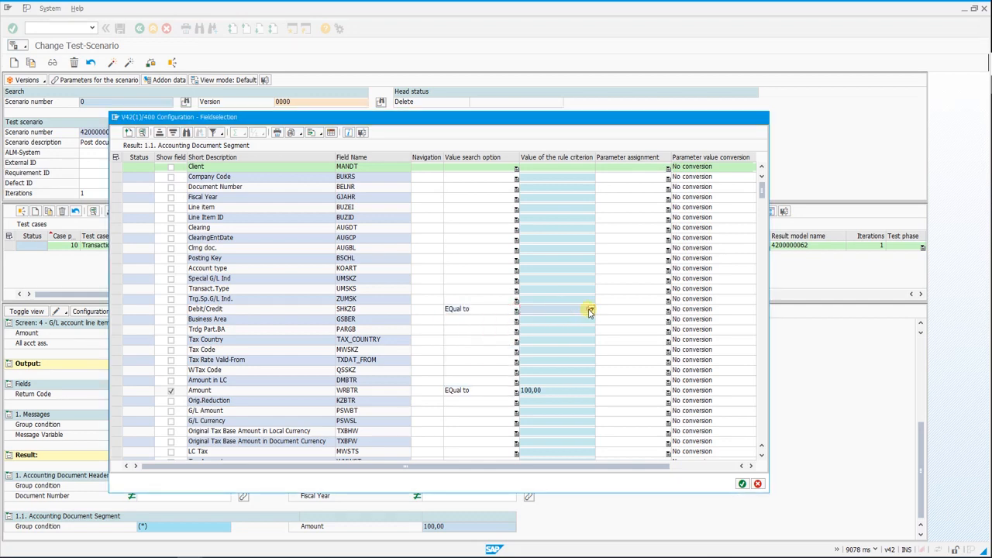
click(590, 310)
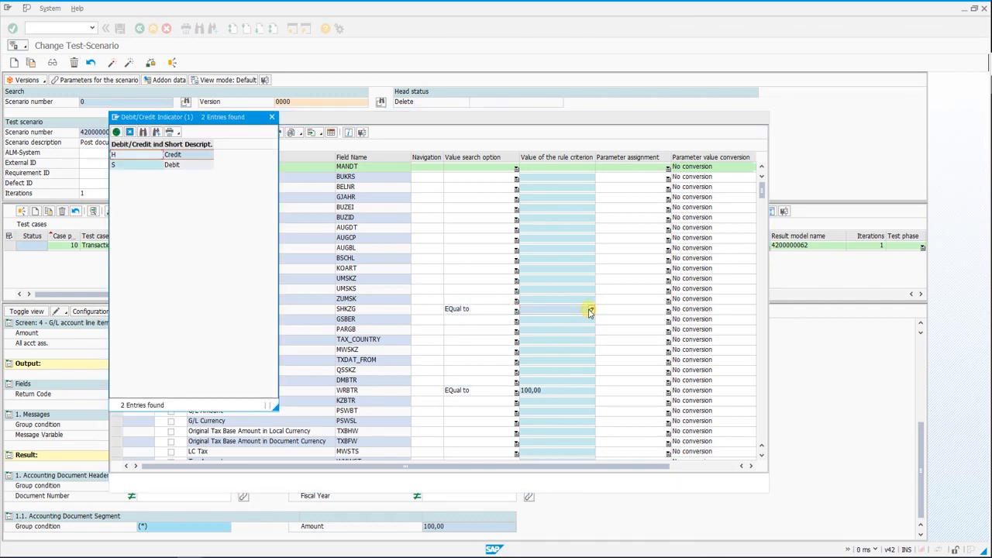
double_click(124, 165)
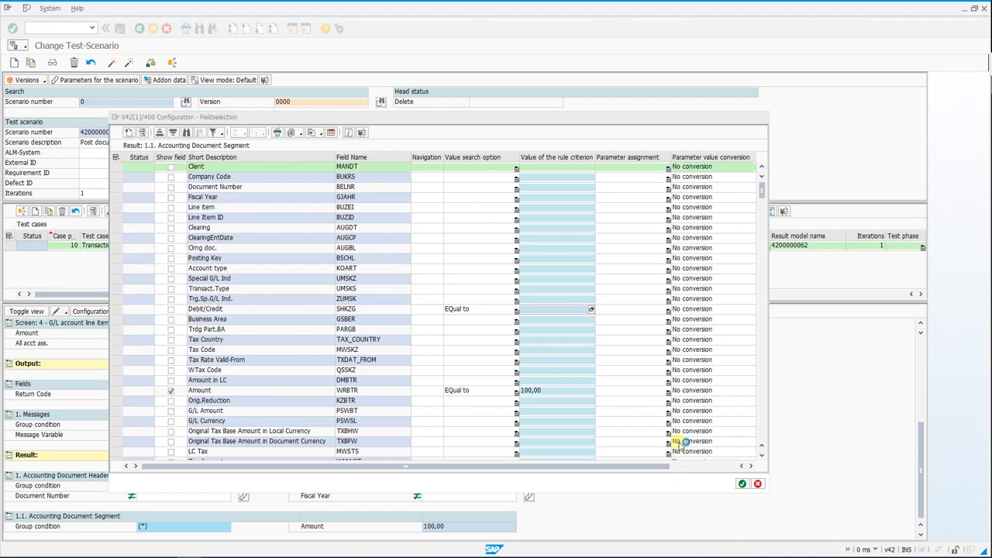
click(742, 485)
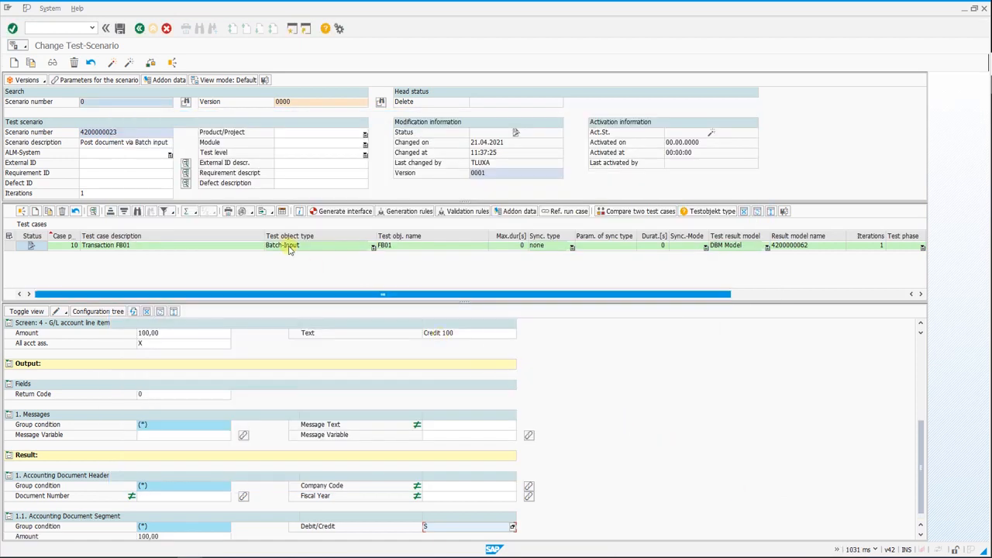
click(118, 29)
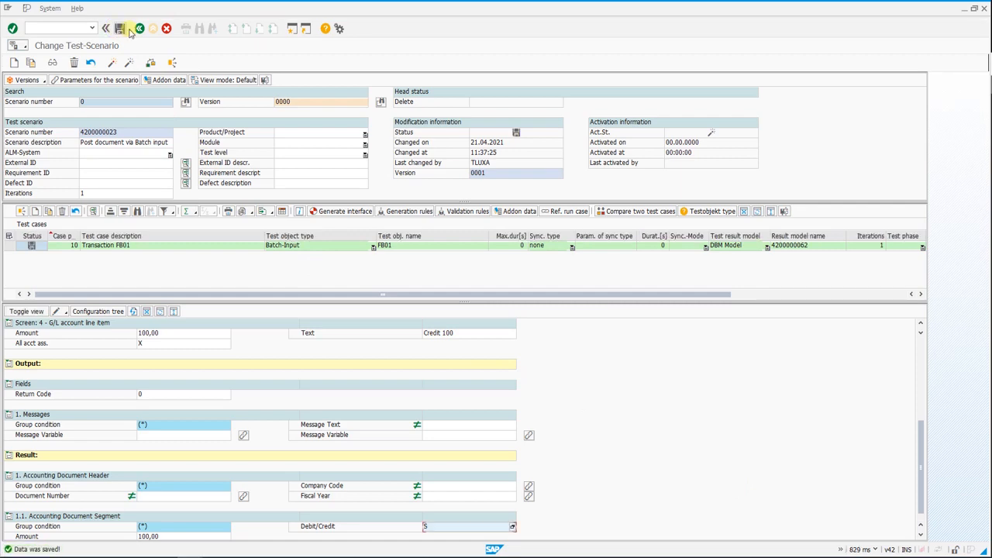
Open the test set that uses this scenario from its usage list and execute a new test run with the preset options
click(173, 62)
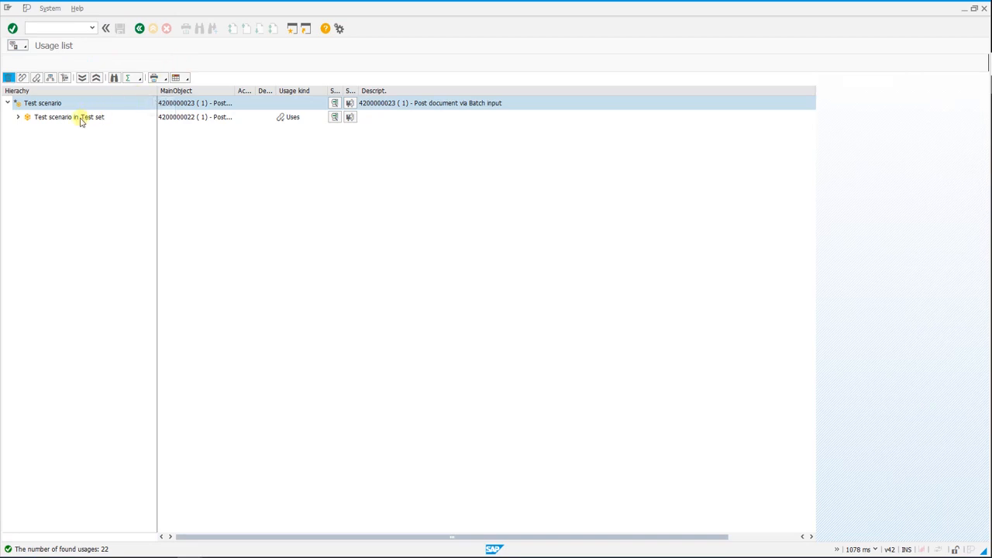
click(80, 118)
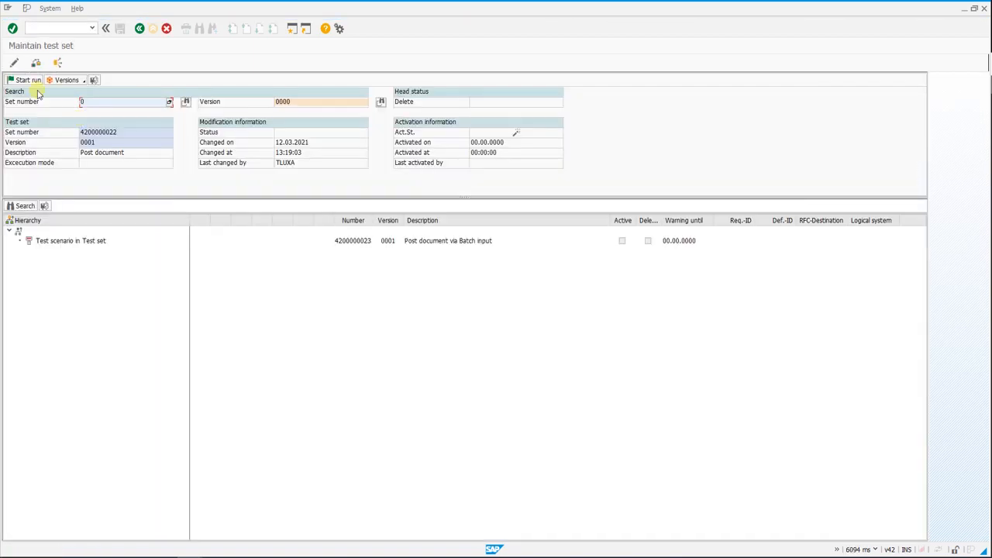
click(30, 82)
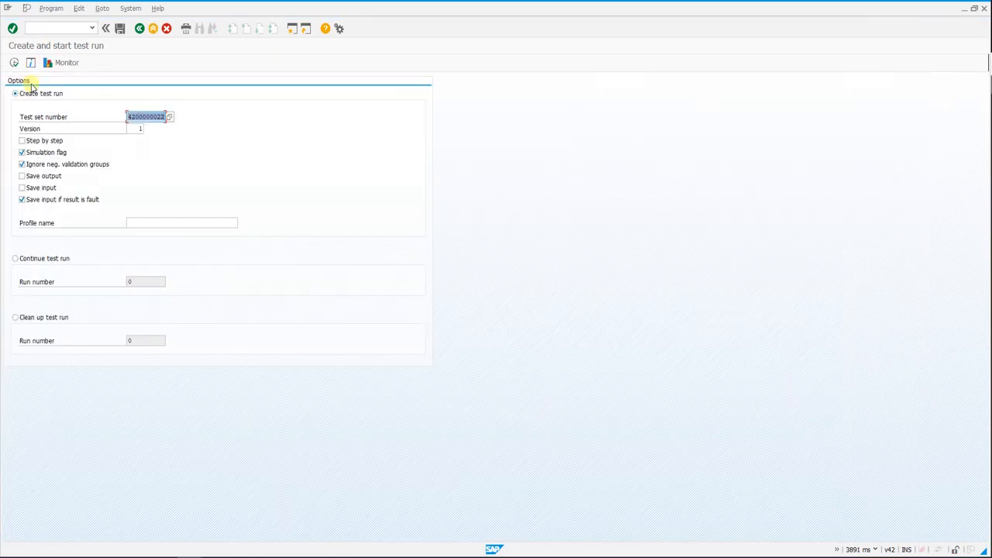
click(15, 63)
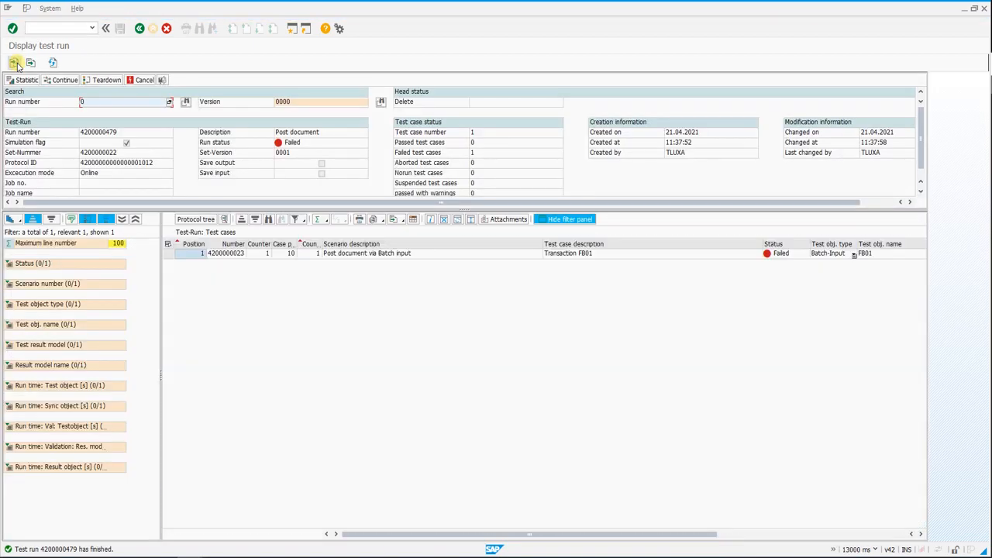
Open the test case's protocol tree and examine the cardinality checks of the messages and the document header
click(196, 219)
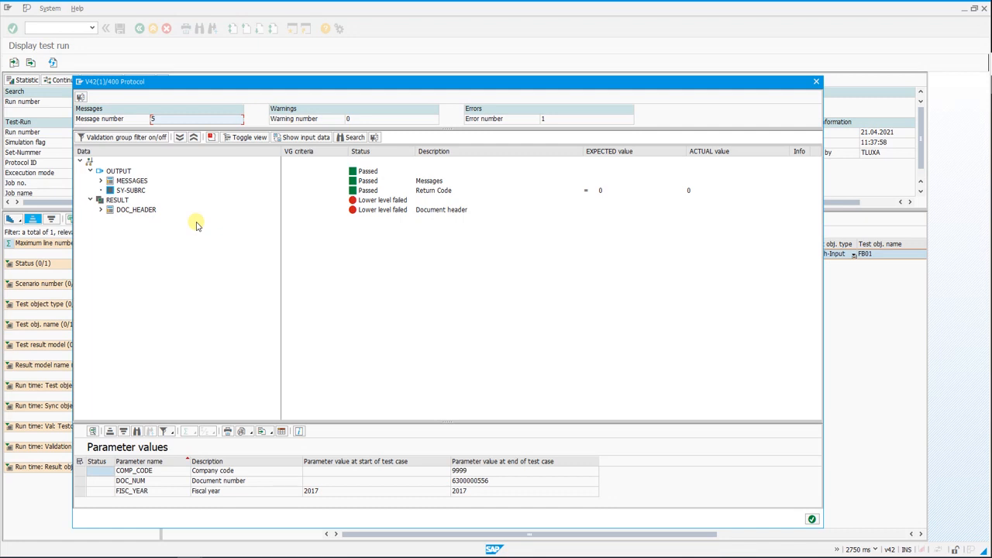
click(100, 180)
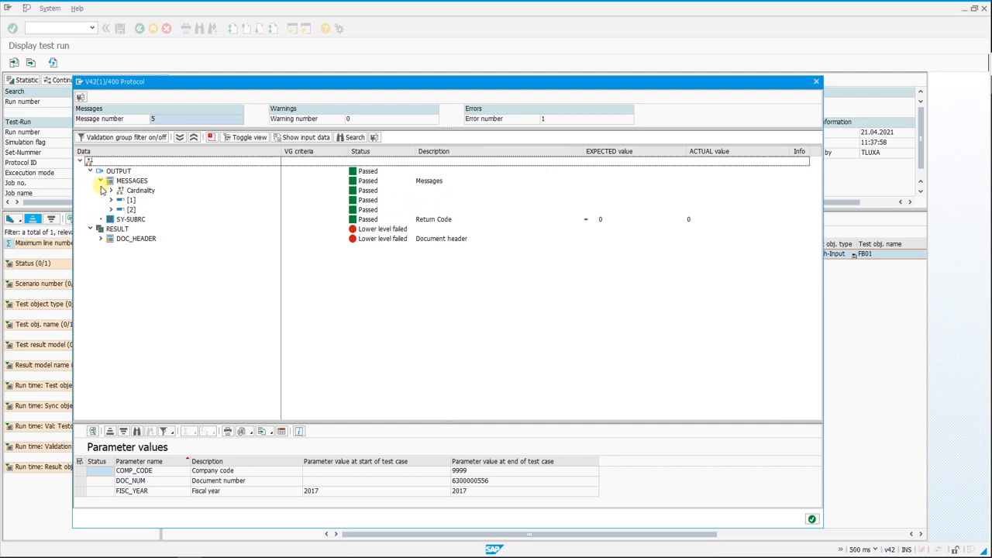
click(111, 191)
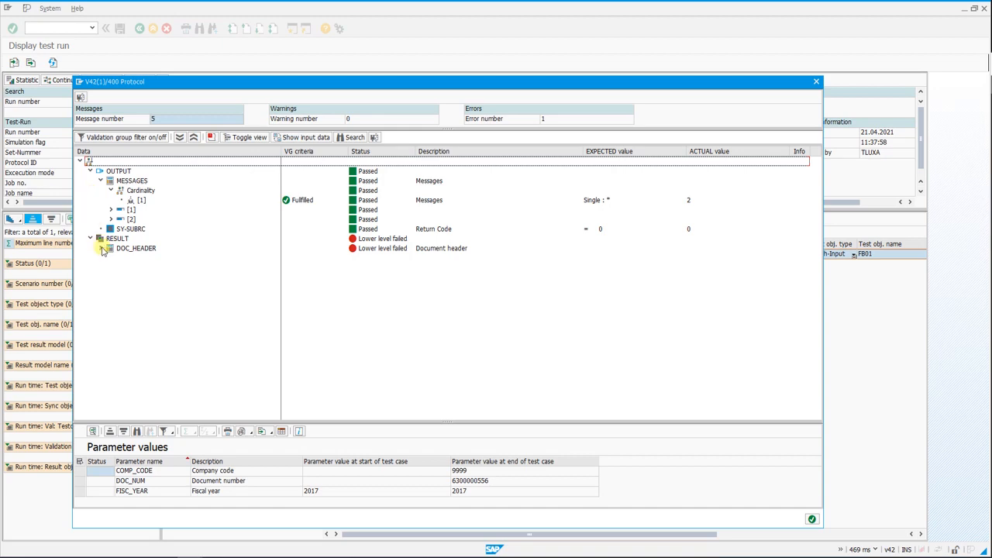
click(100, 248)
click(111, 258)
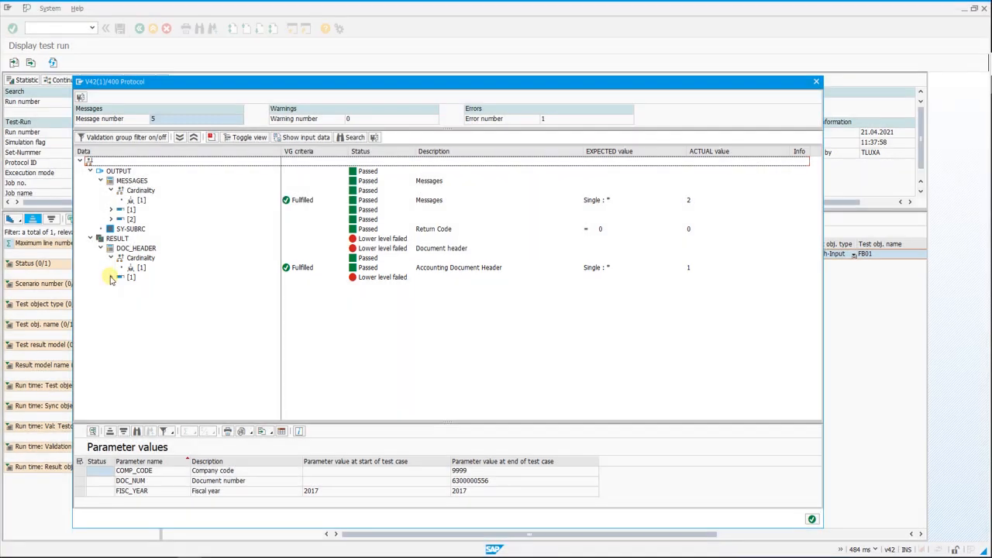
Expand the document header entry down to its LINE_ITEM rows and examine their Debit/Credit and Amount validations
click(111, 278)
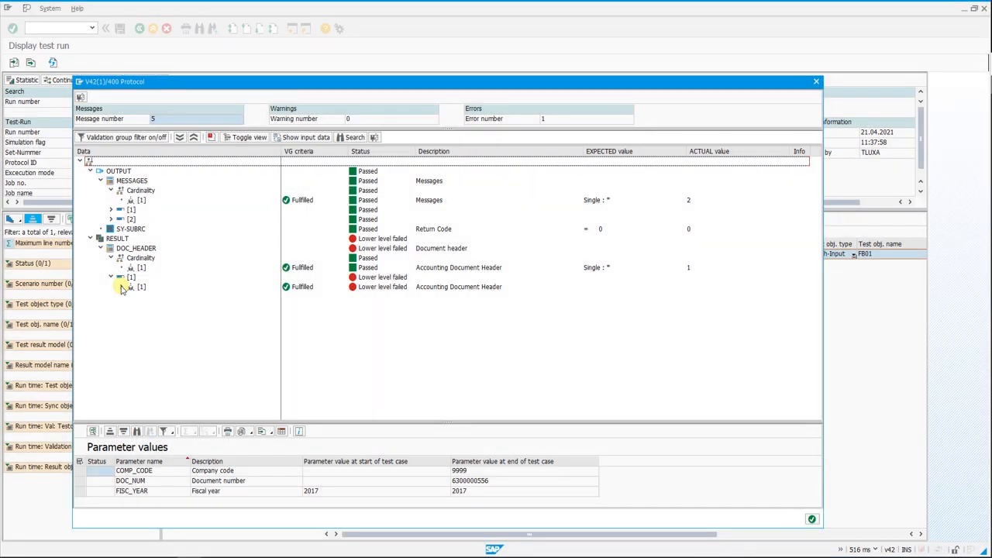
click(120, 288)
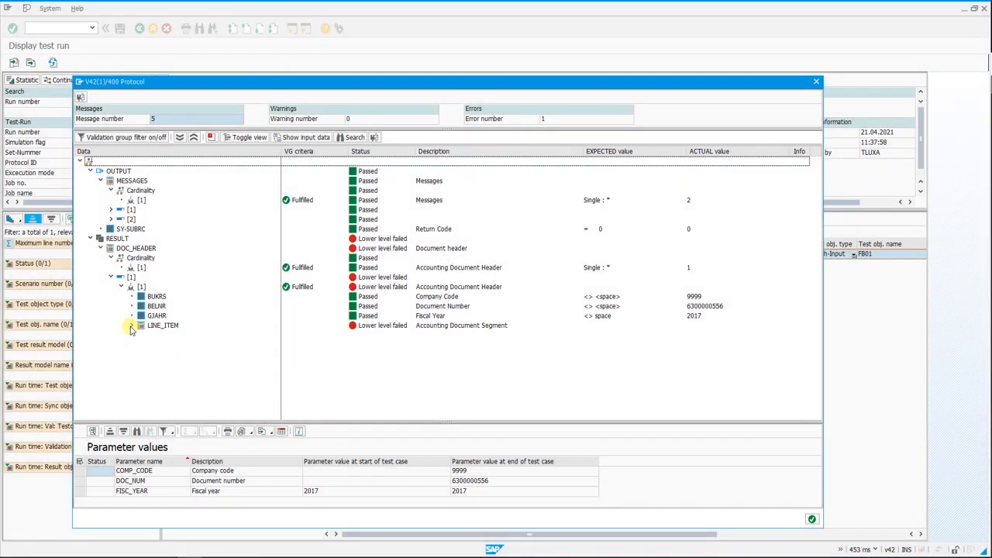
click(131, 325)
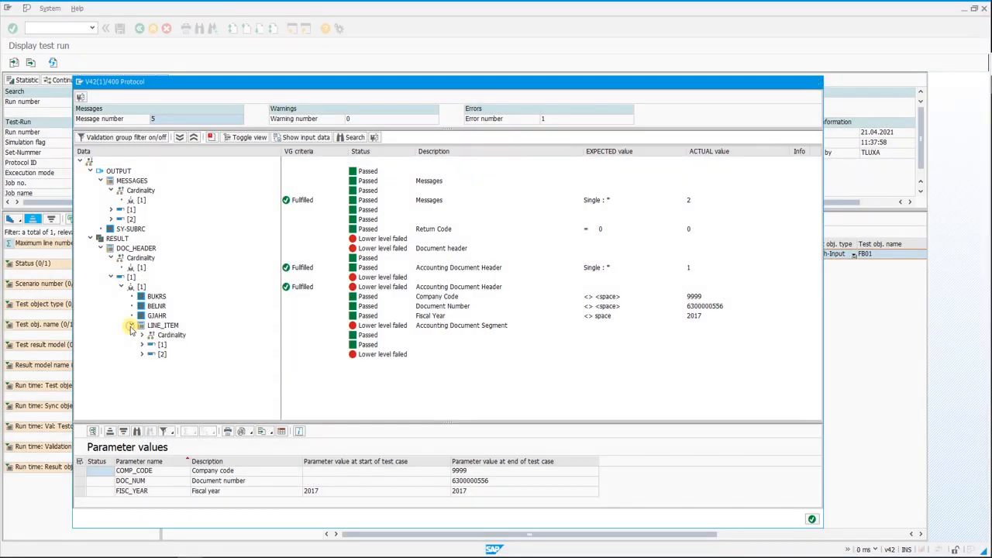
click(143, 354)
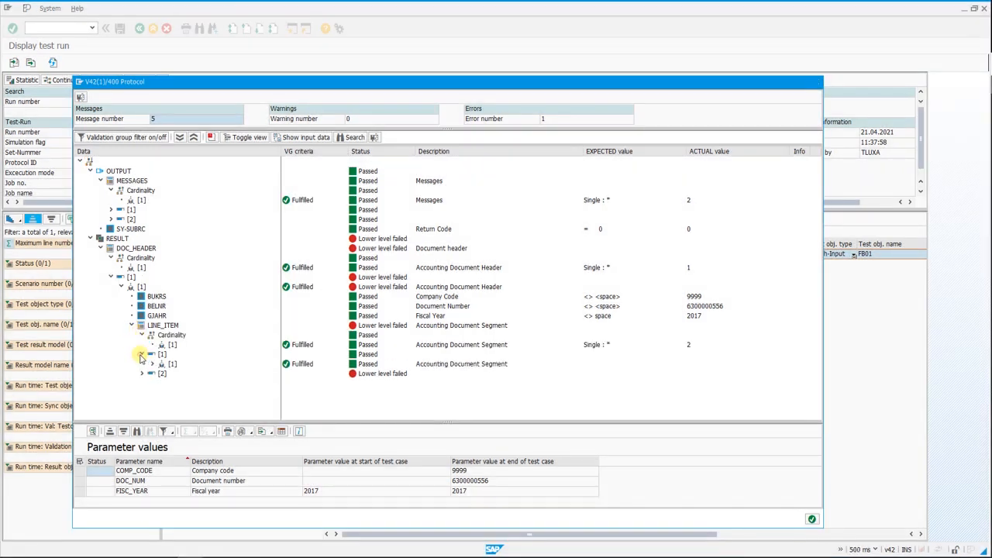
click(142, 393)
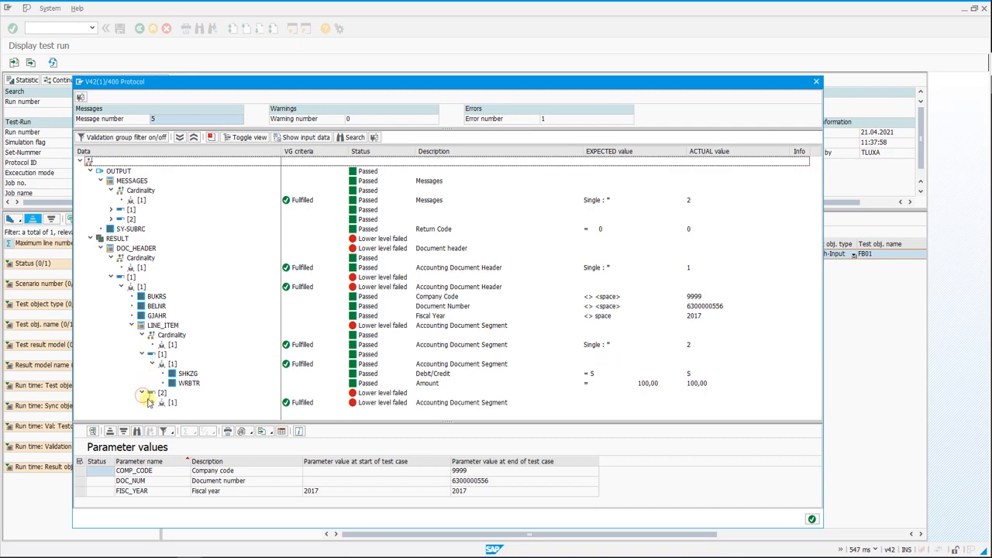
drag(153, 440, 159, 465)
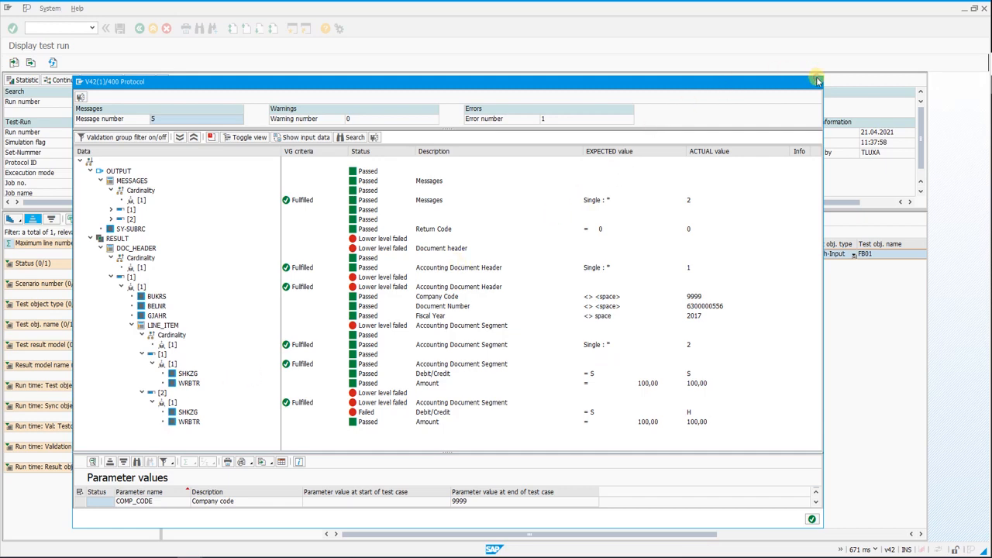
Close the protocol and return from the test run to the Change Test-Scenario screen
click(817, 82)
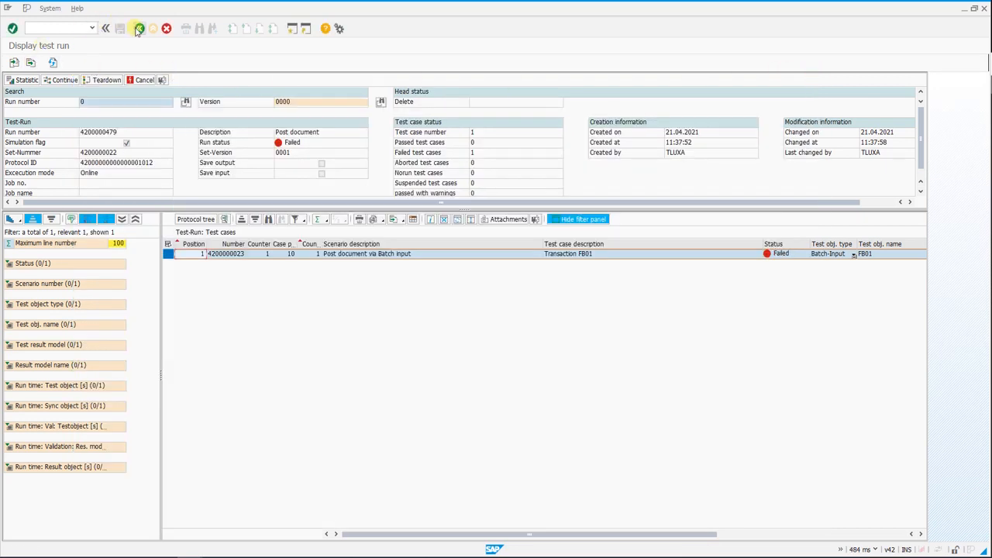
click(138, 28)
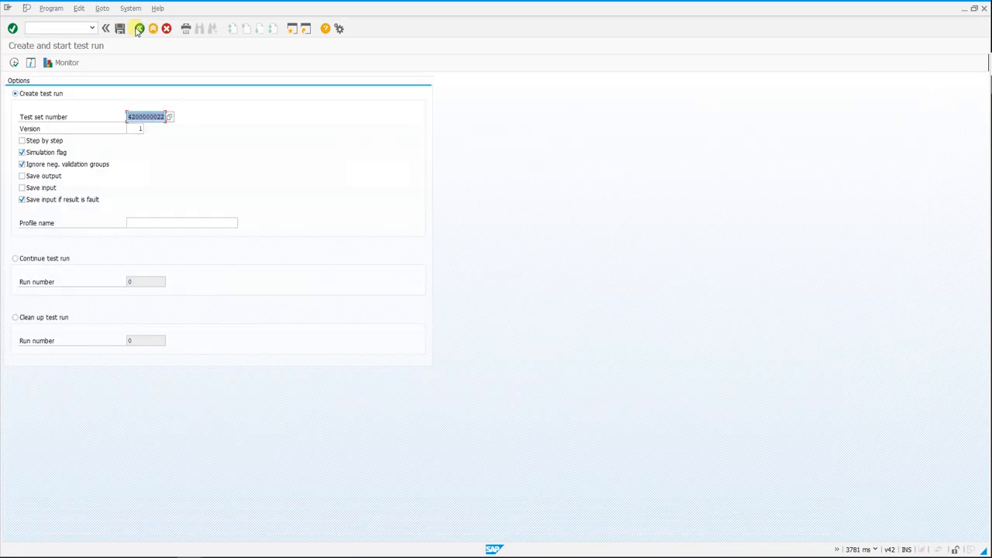
click(138, 28)
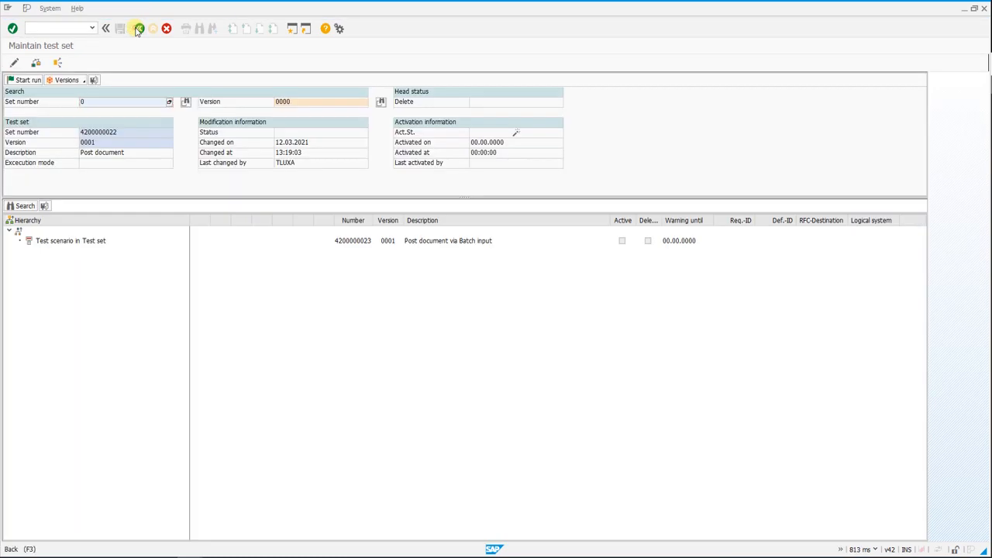
click(138, 29)
click(138, 29)
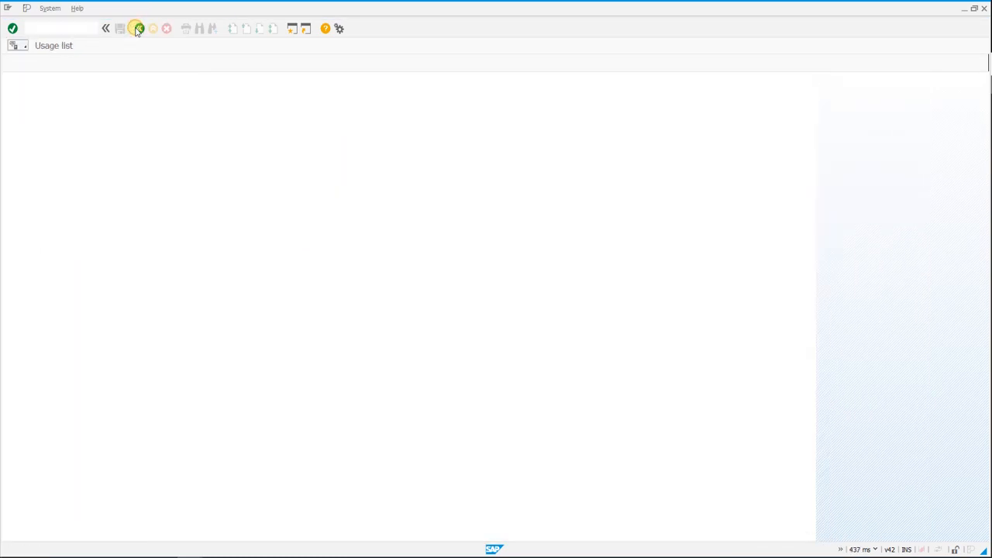
click(138, 29)
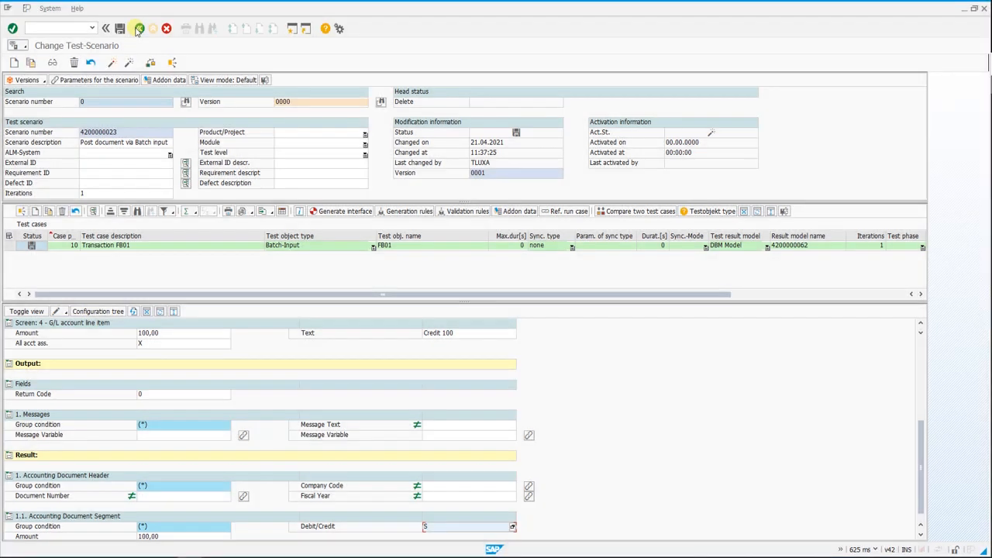
Edit the Accounting Document Segment validation group, setting its description to Debit 100 and its multiplicity to 1
click(67, 310)
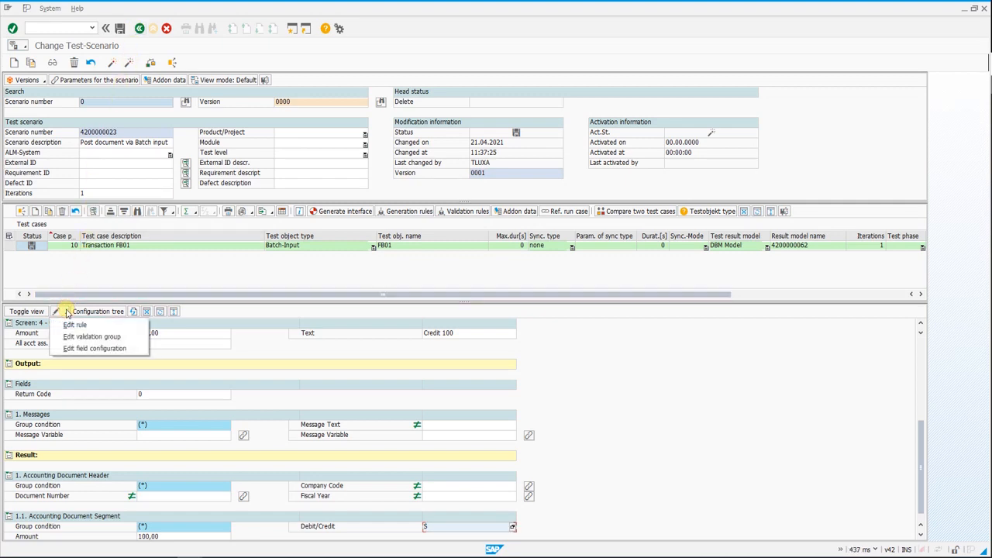
click(71, 336)
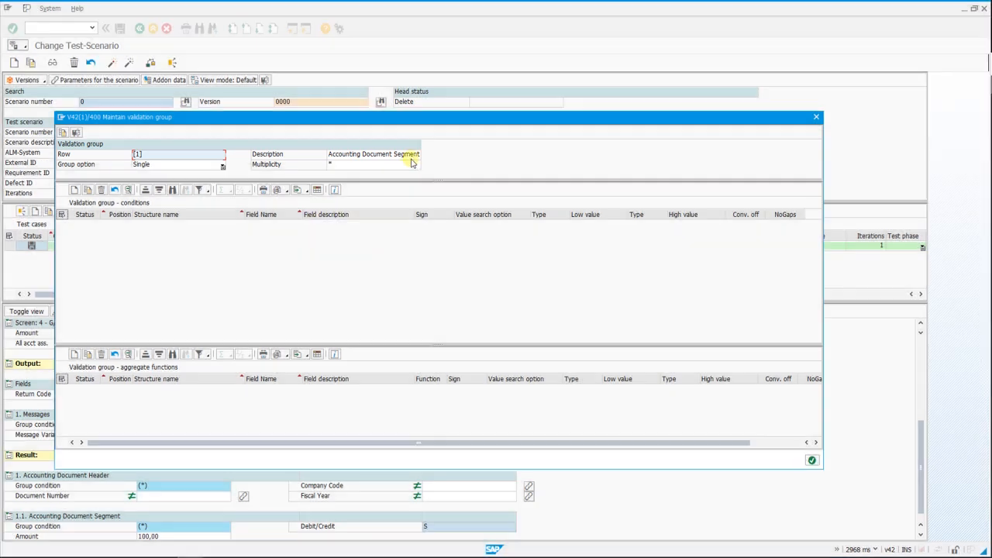
click(413, 154)
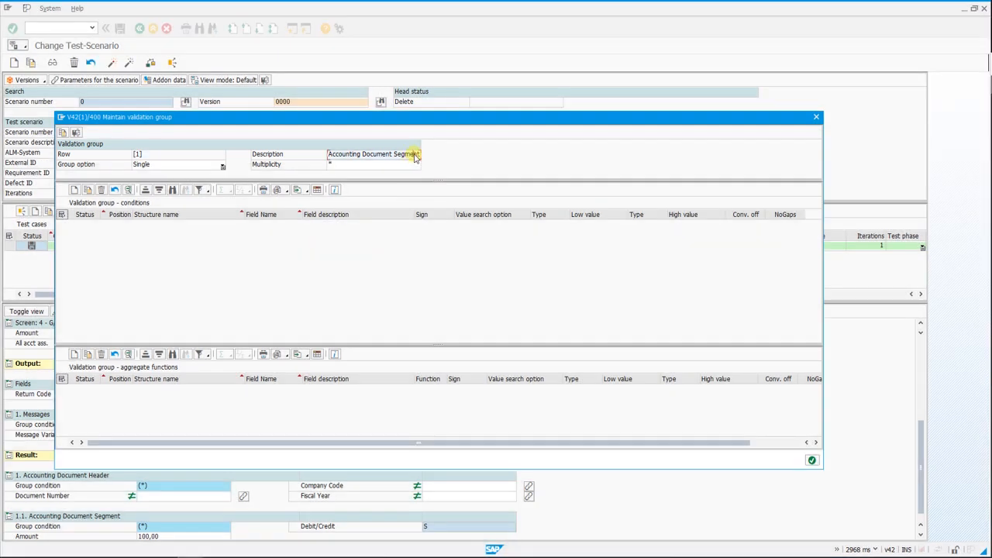
triple_click(415, 155)
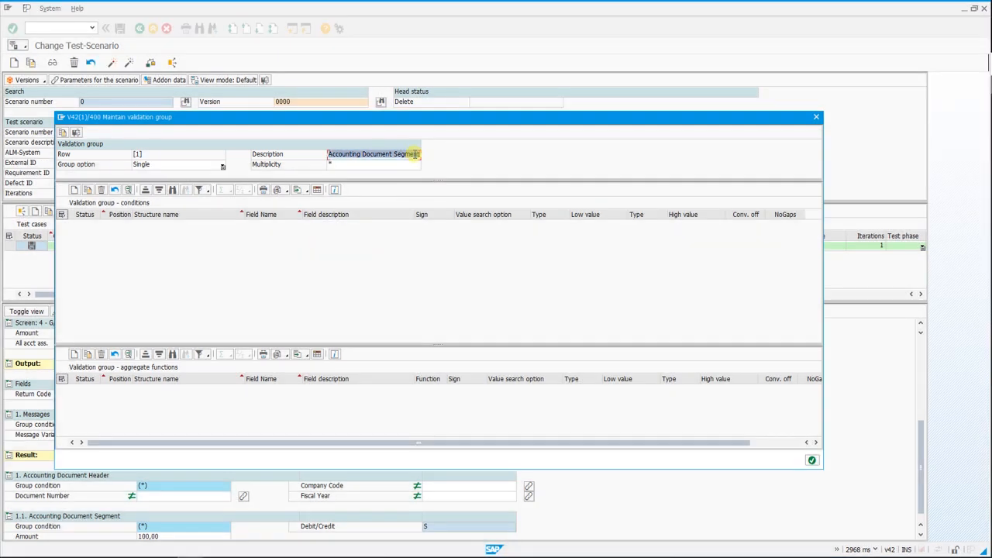
text(Debit 100)
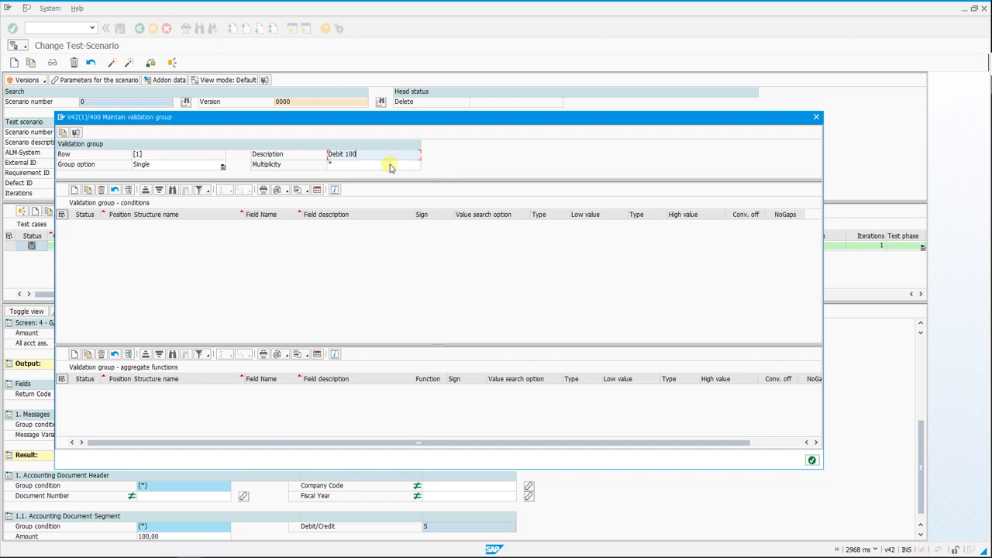
click(383, 164)
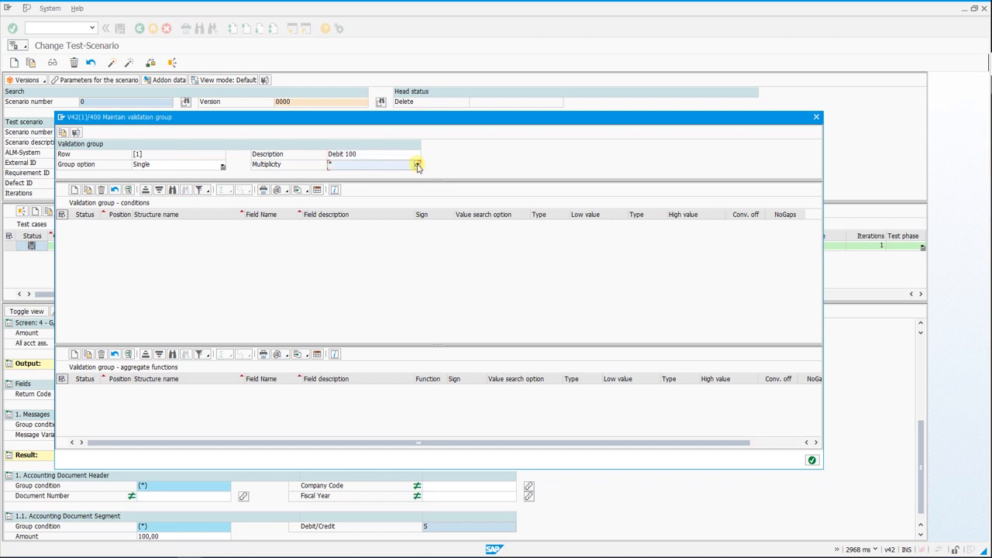
click(417, 165)
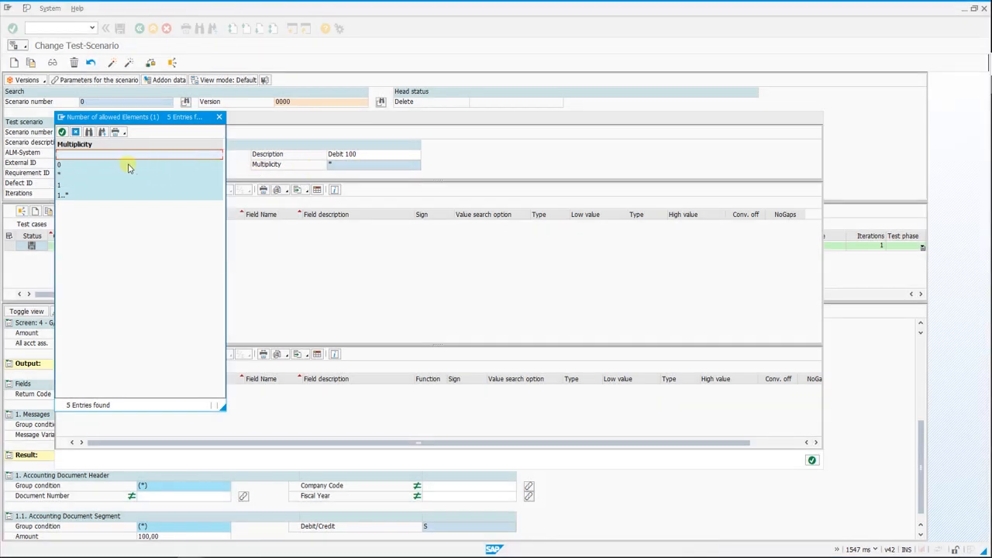
double_click(67, 188)
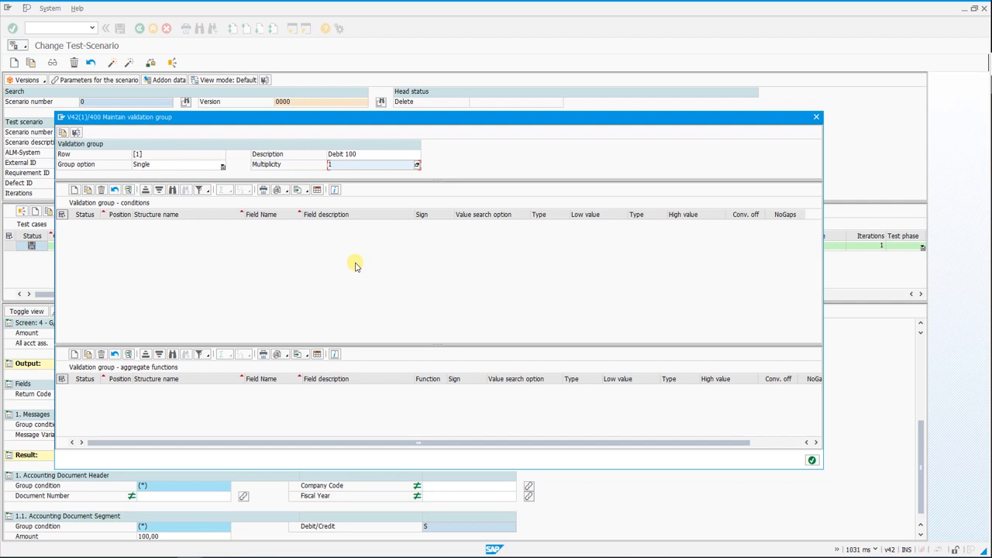
Add a condition to the Debit 100 validation group requiring field SHKZG (Debit/Credit) to equal S, and accept the group
click(75, 189)
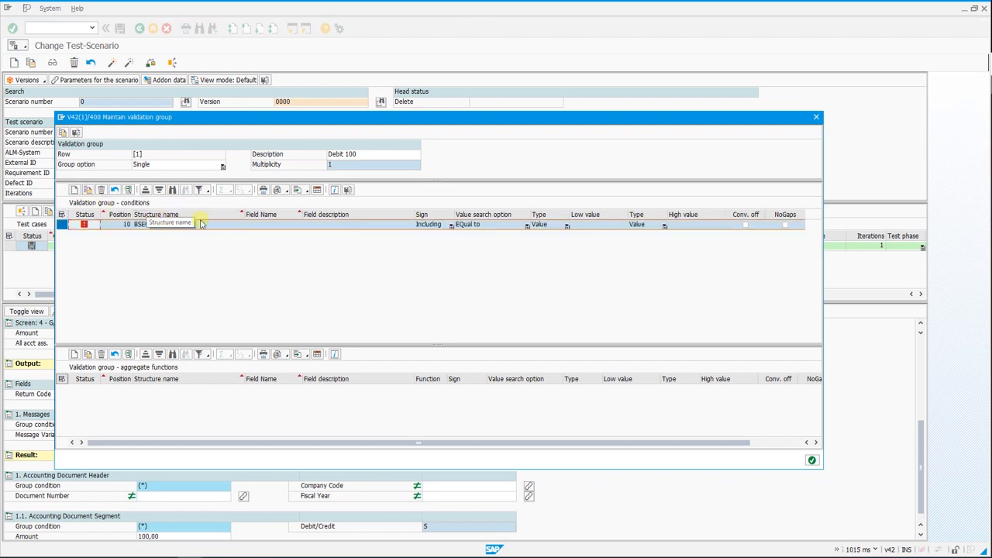
click(280, 225)
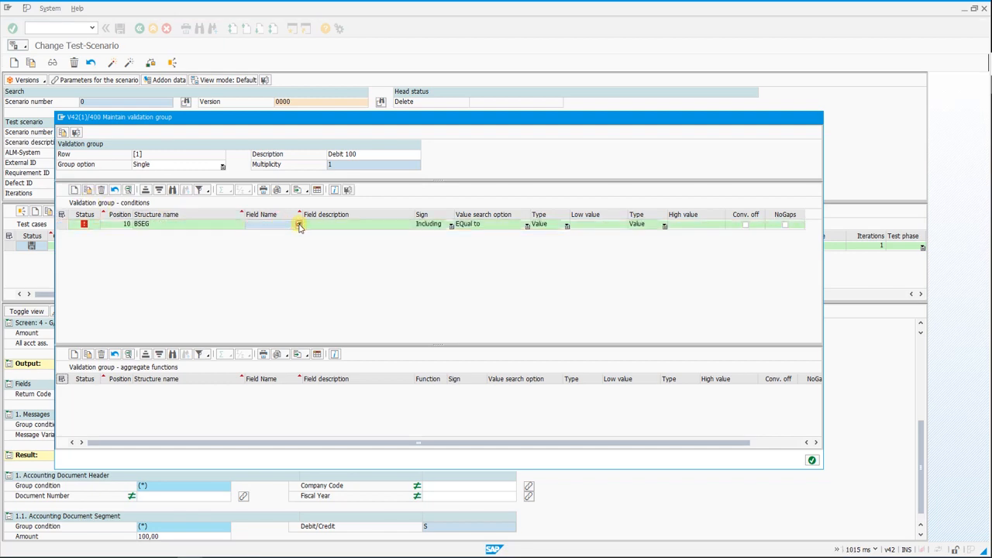
click(299, 225)
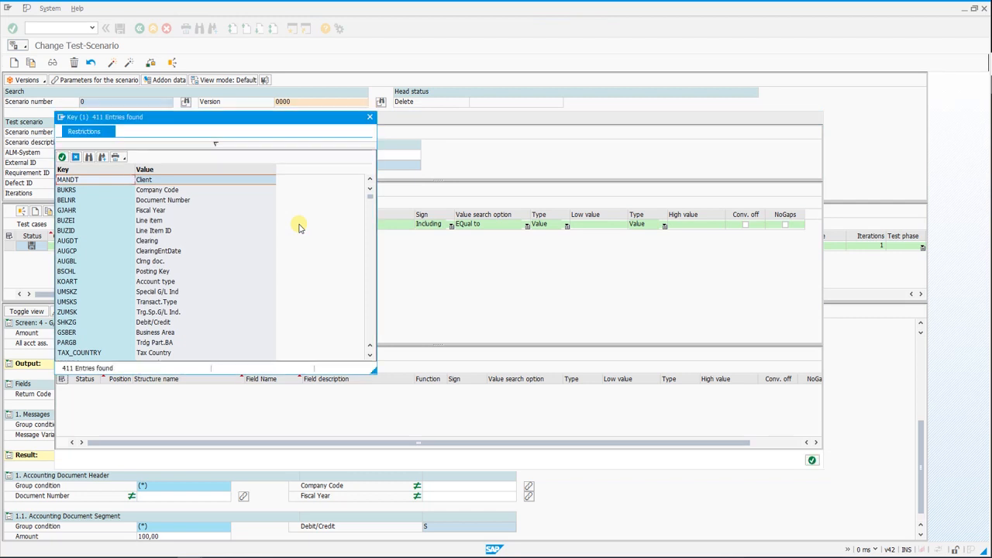
double_click(161, 322)
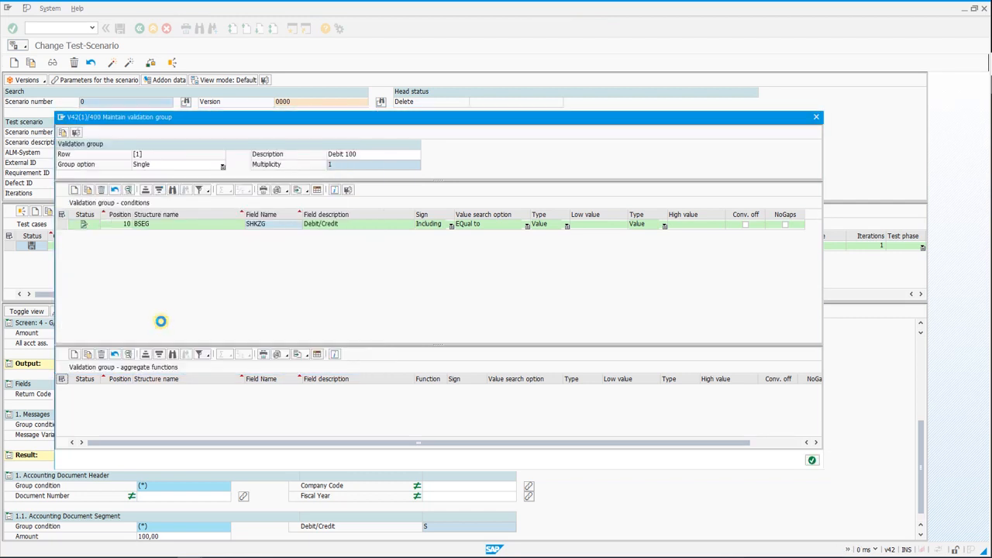
click(597, 224)
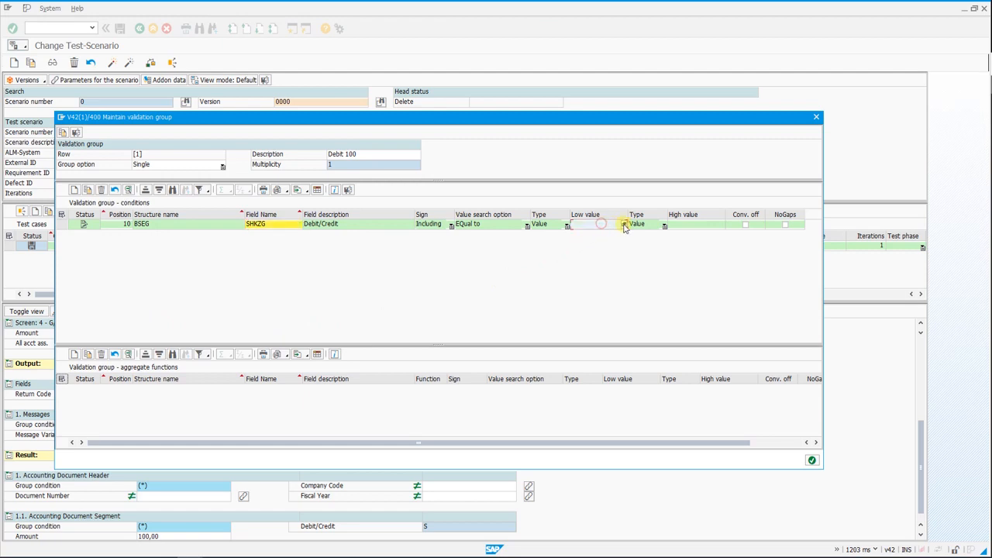
click(624, 224)
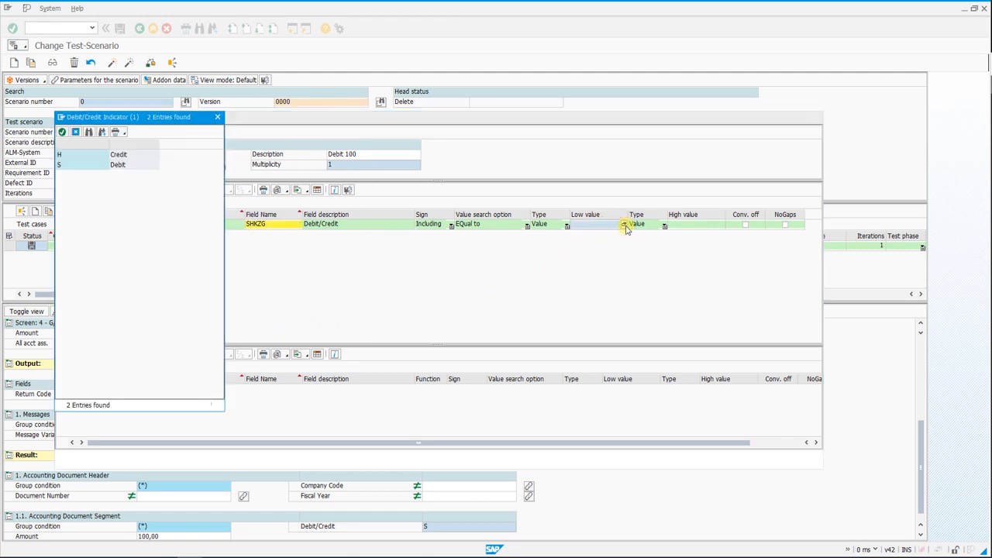
double_click(78, 165)
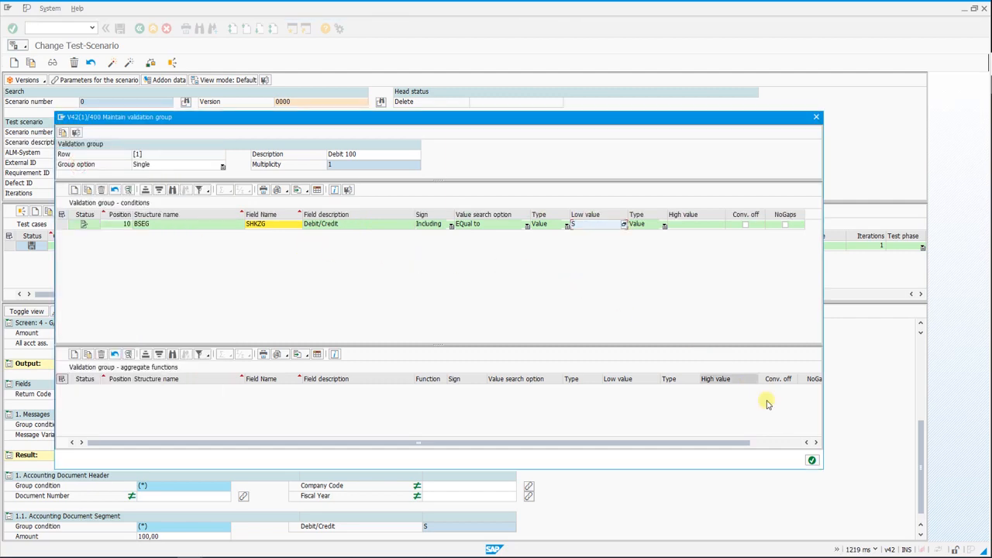
click(812, 460)
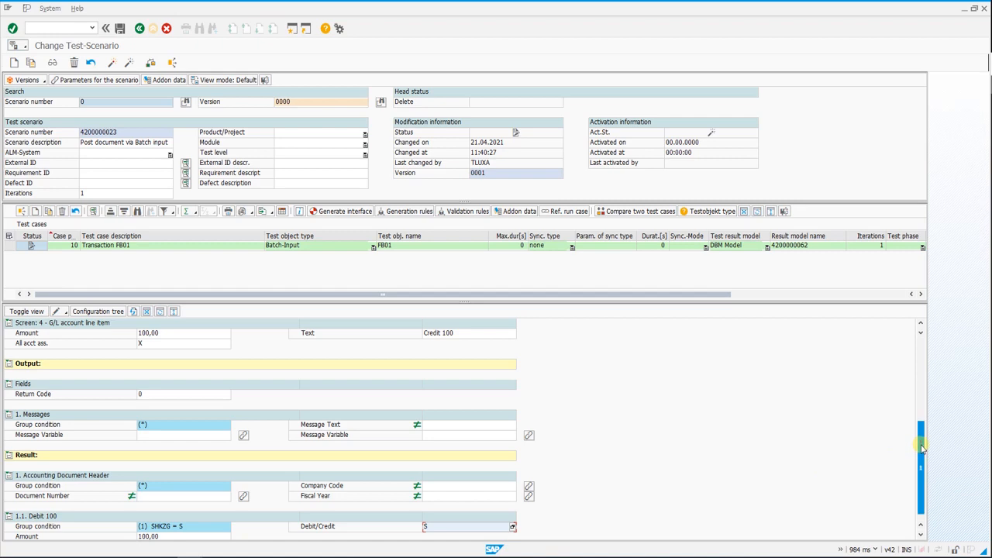
Reopen the Debit 100 validation group, copy it and describe the copy as Credit 100
drag(921, 447, 920, 474)
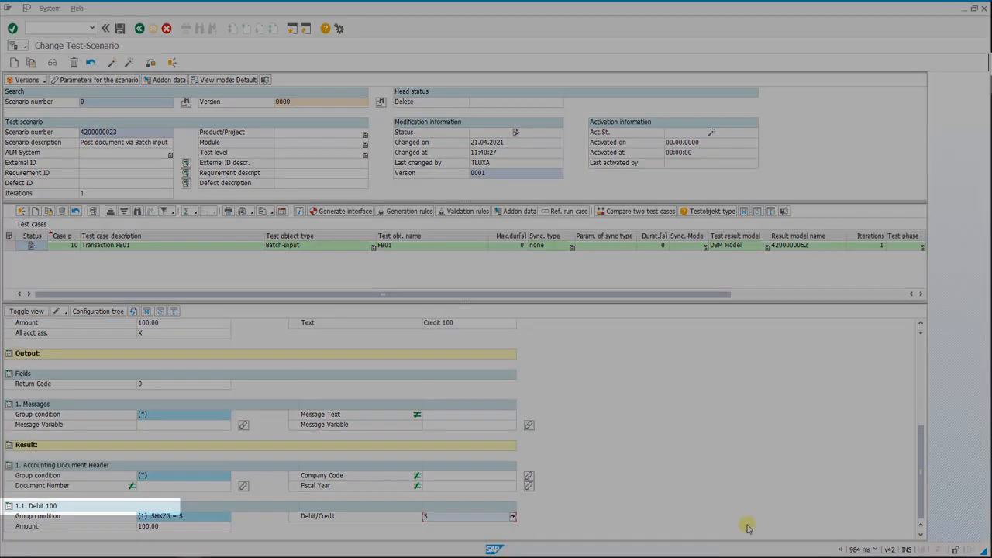
click(223, 517)
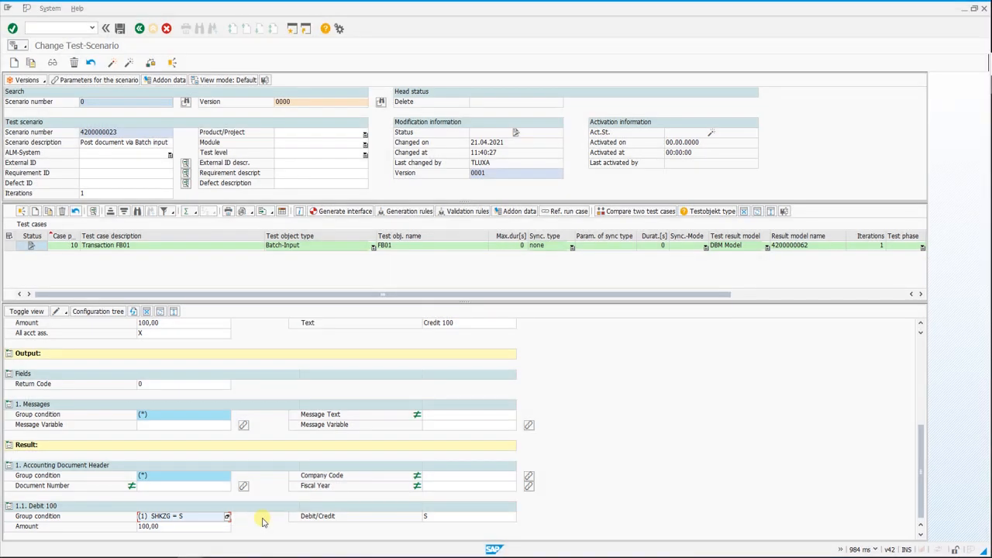
click(66, 314)
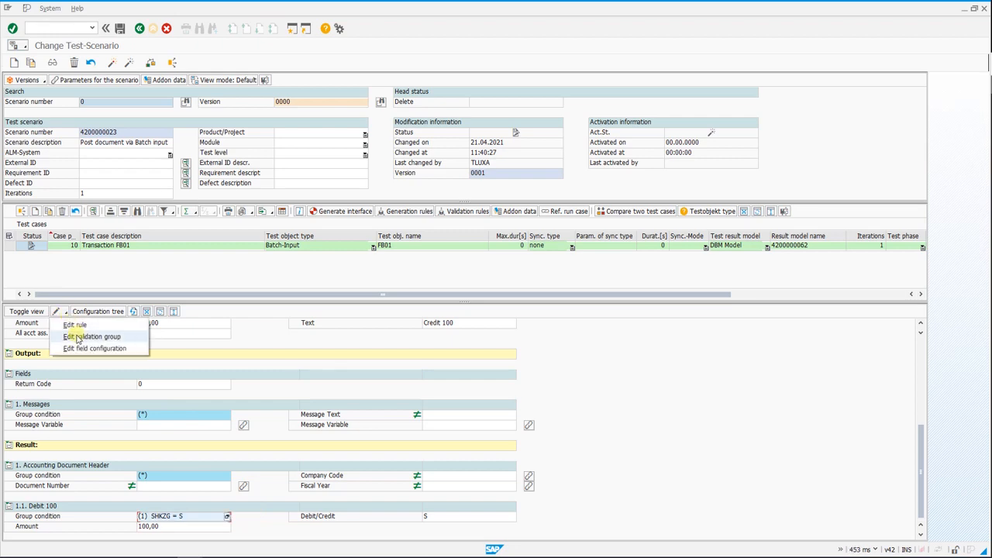
click(76, 337)
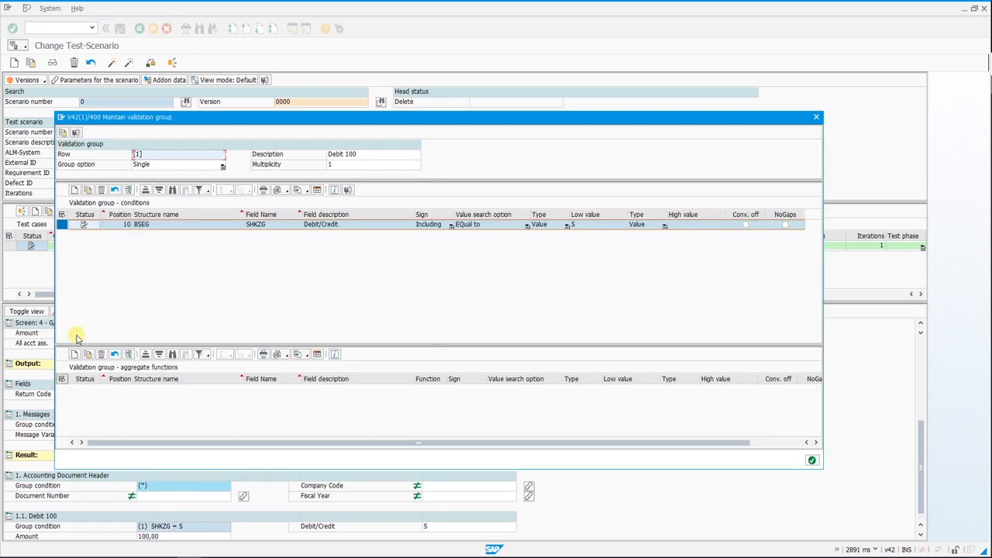
click(64, 134)
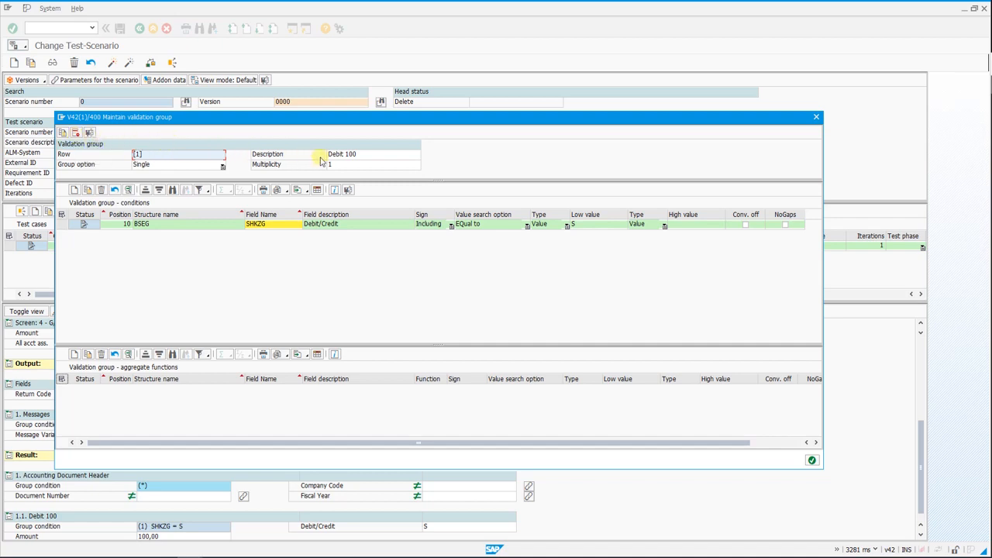
drag(344, 155, 324, 155)
text(Credit)
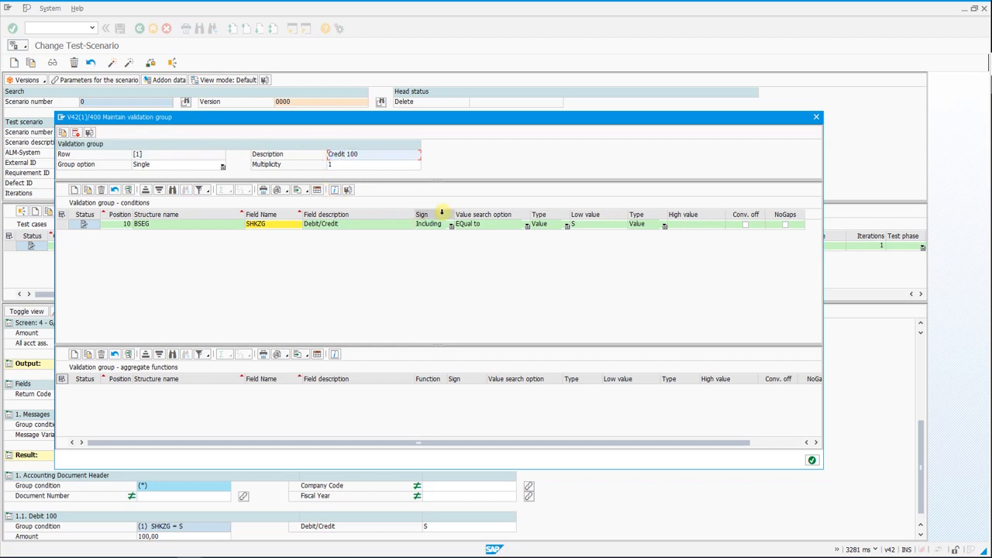
Set the low value of the Credit 100 group's SHKZG condition to H (Credit) and accept the group
click(622, 227)
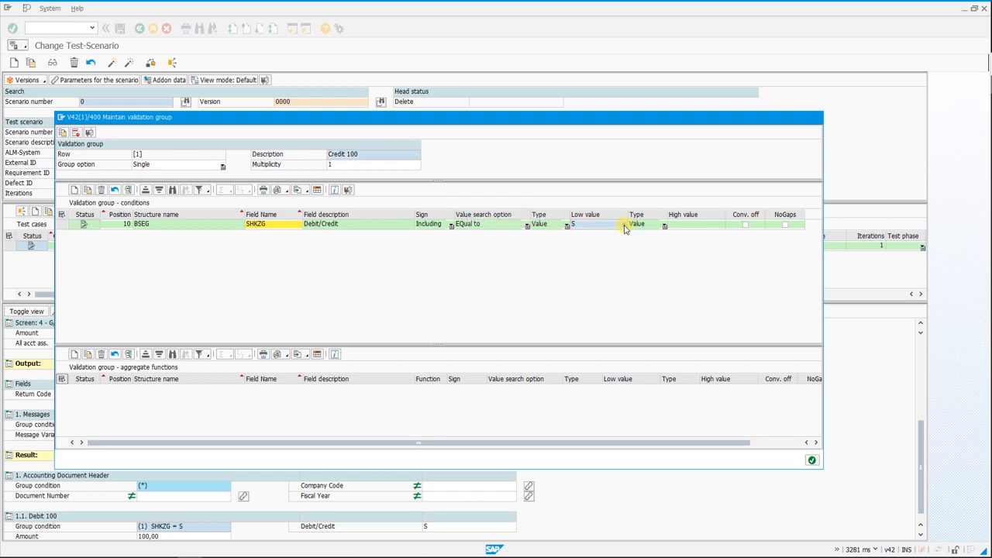
click(625, 227)
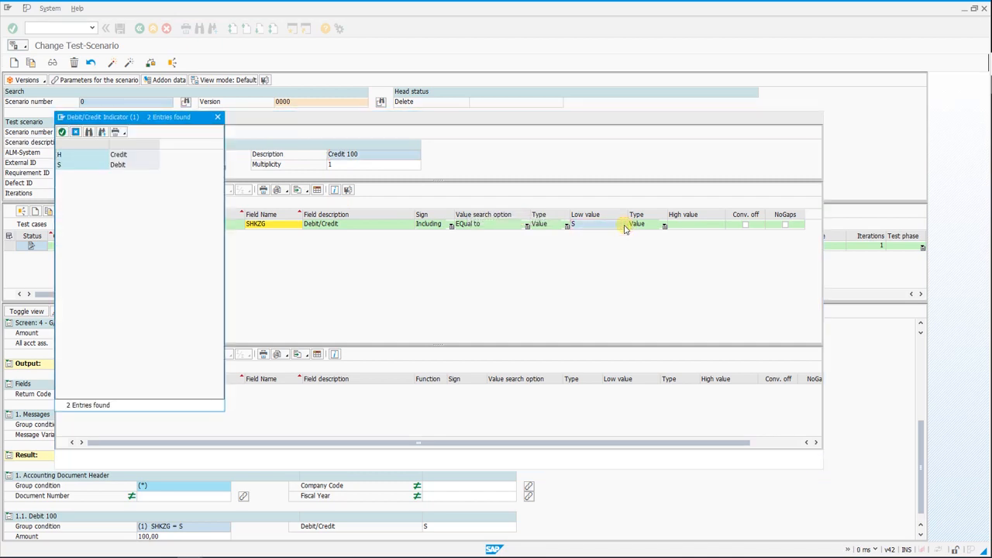
double_click(137, 155)
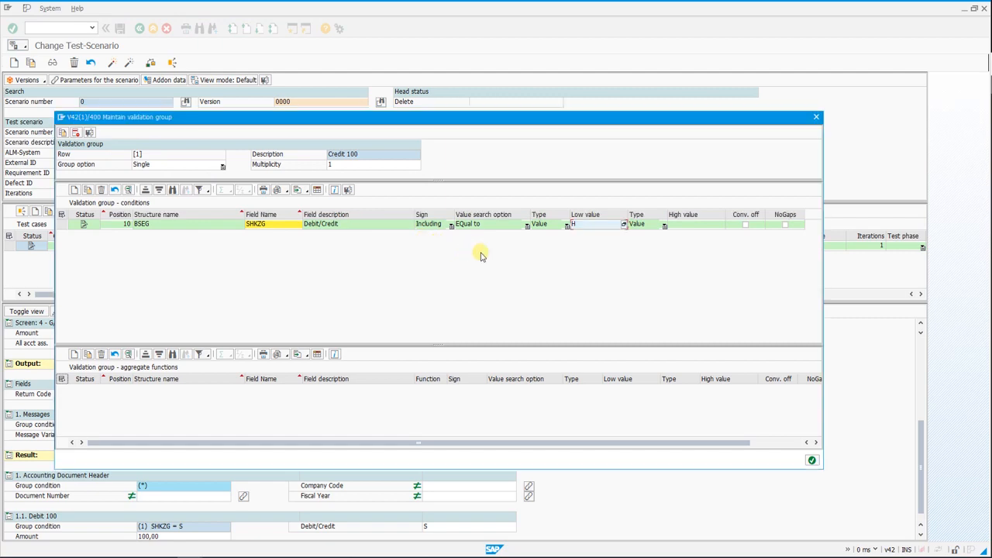
click(812, 460)
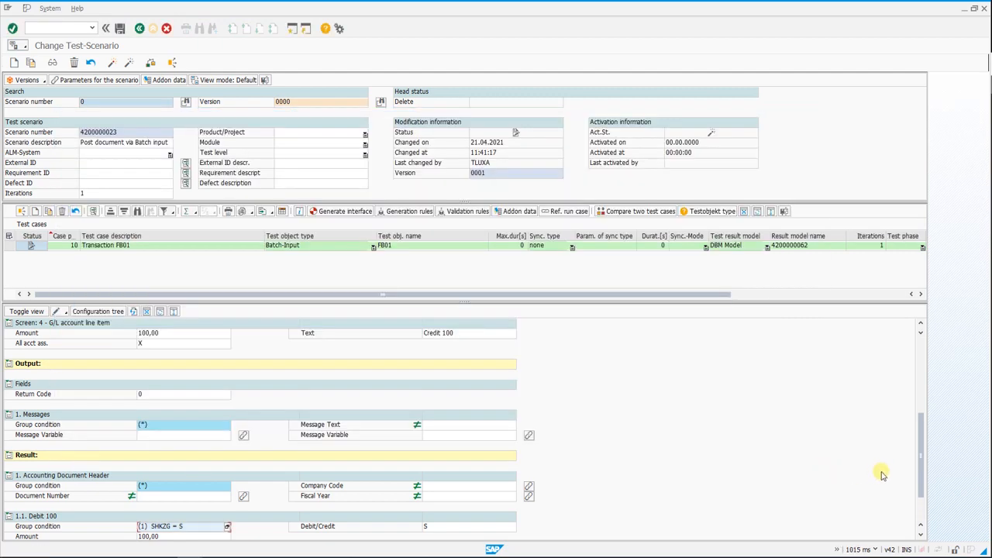
Set the expected Debit/Credit value of the Credit 100 group to H and save the test scenario
scroll(920, 448, down, 2)
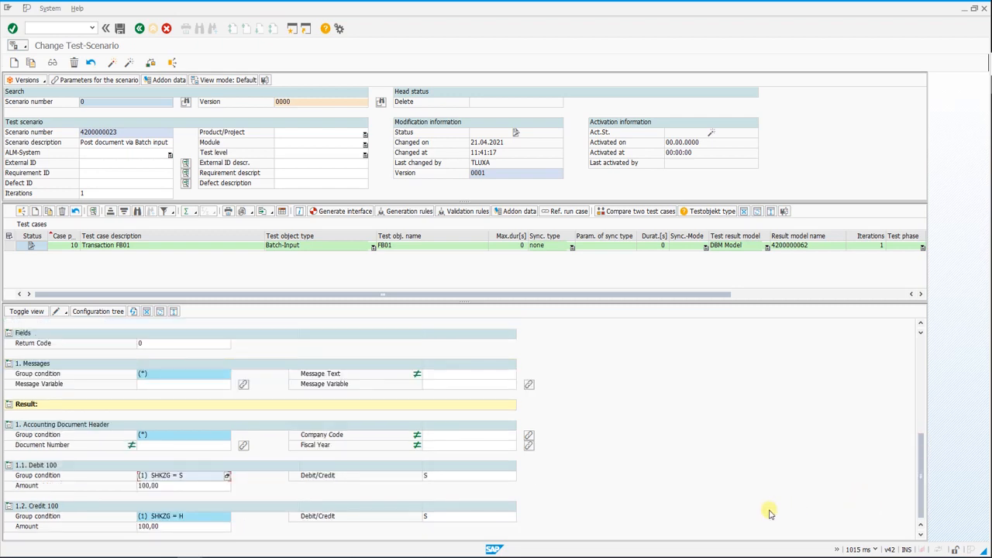
double_click(452, 517)
text(H)
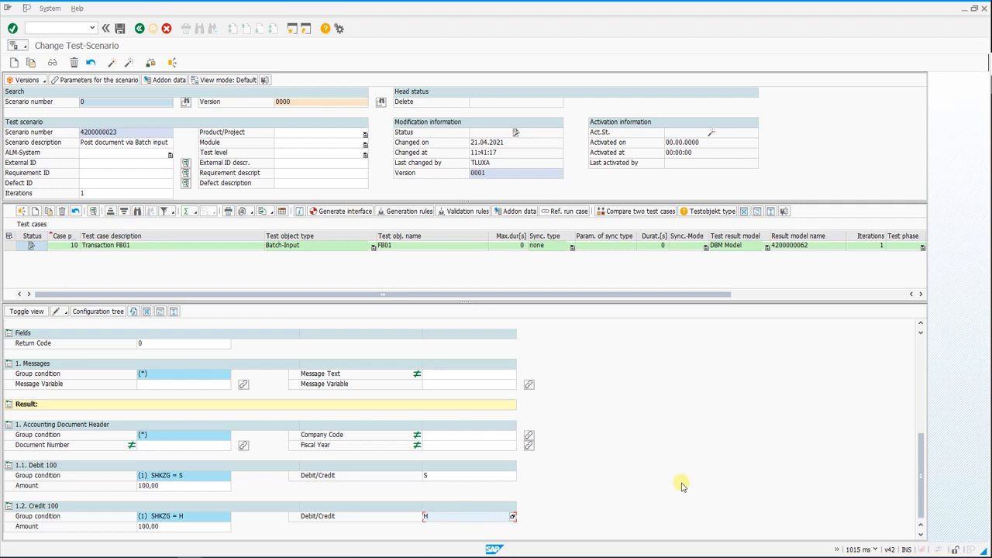
click(120, 30)
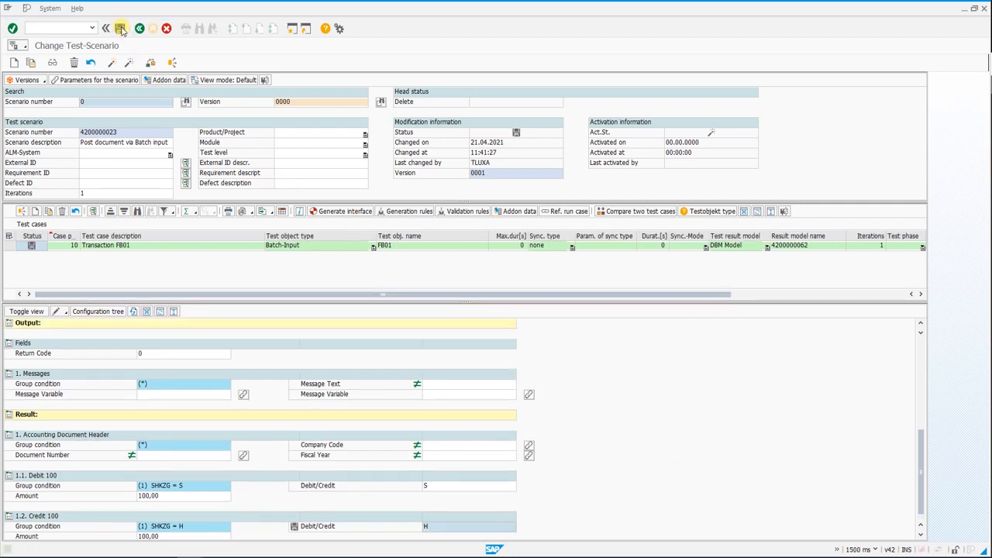
Open the test set containing this scenario through the usage list and execute another test run with the preset options
click(171, 63)
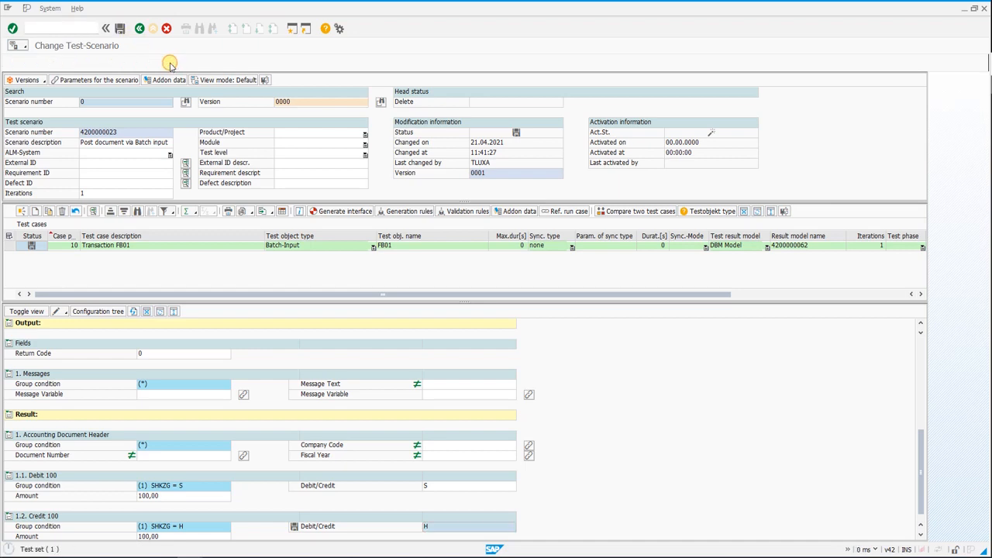
click(73, 121)
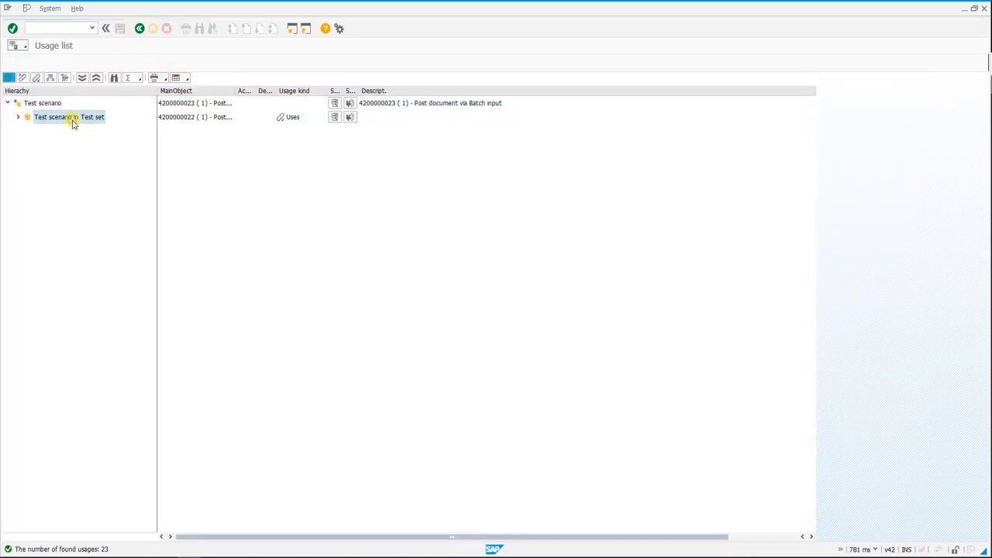
double_click(72, 121)
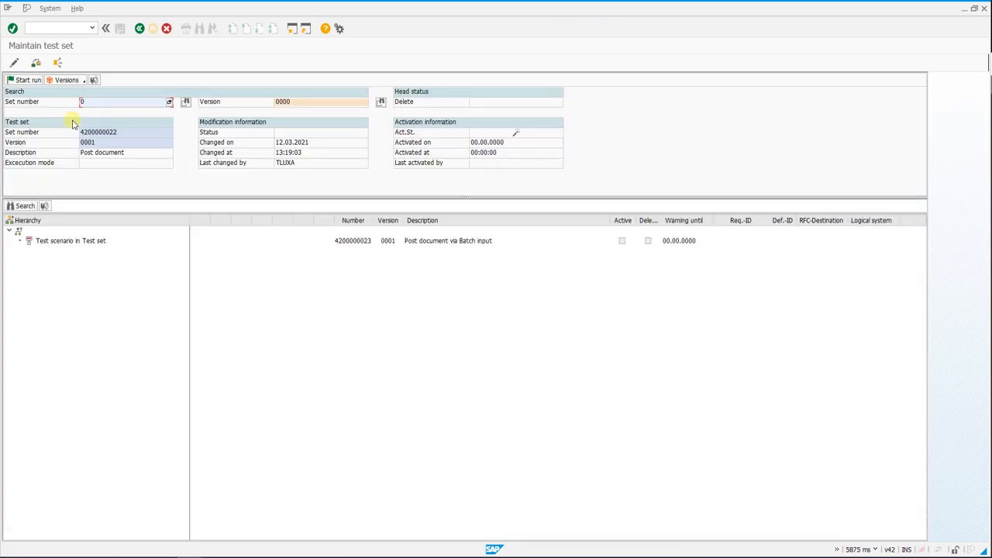
click(25, 80)
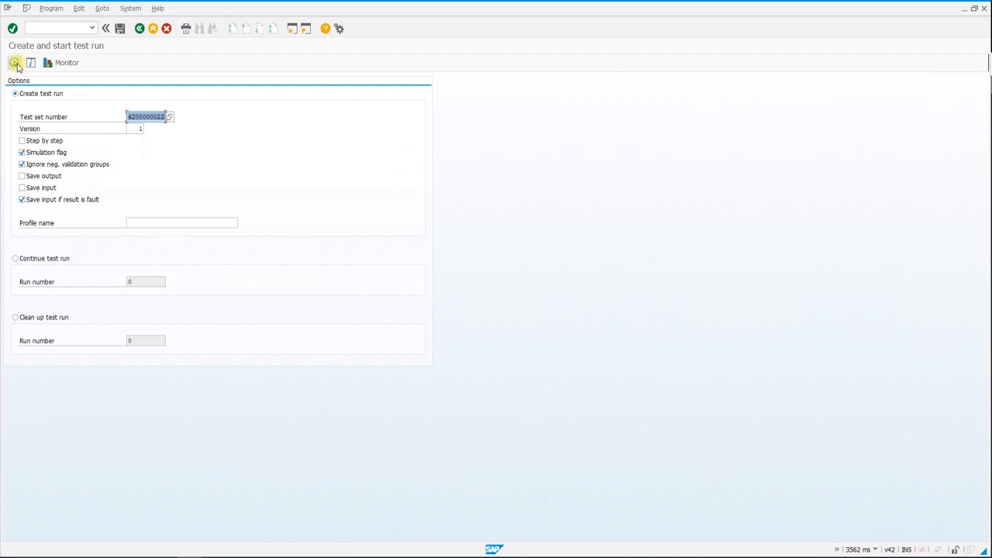
click(15, 63)
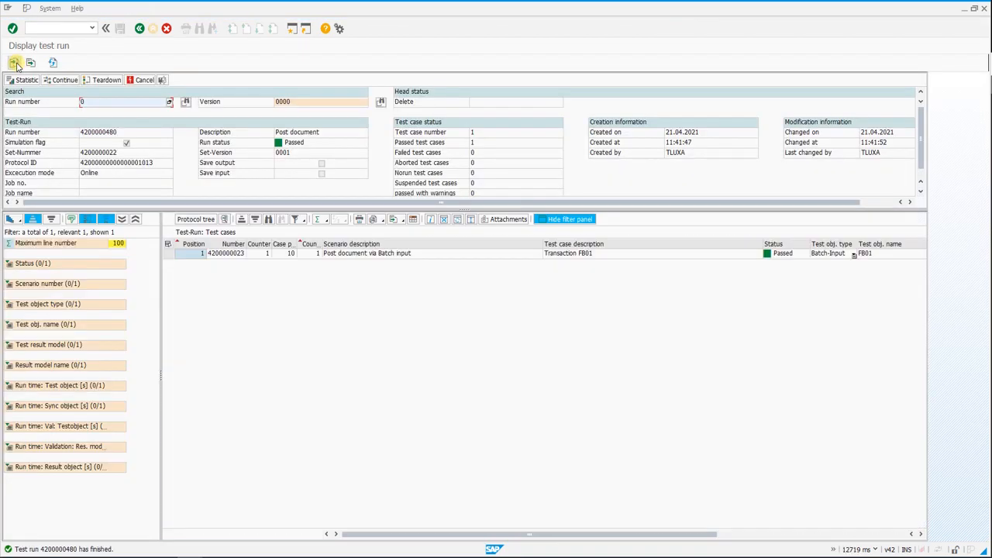
Open the test case's protocol tree and expand all nodes to examine the Debit 100 and Credit 100 line item validations
click(198, 220)
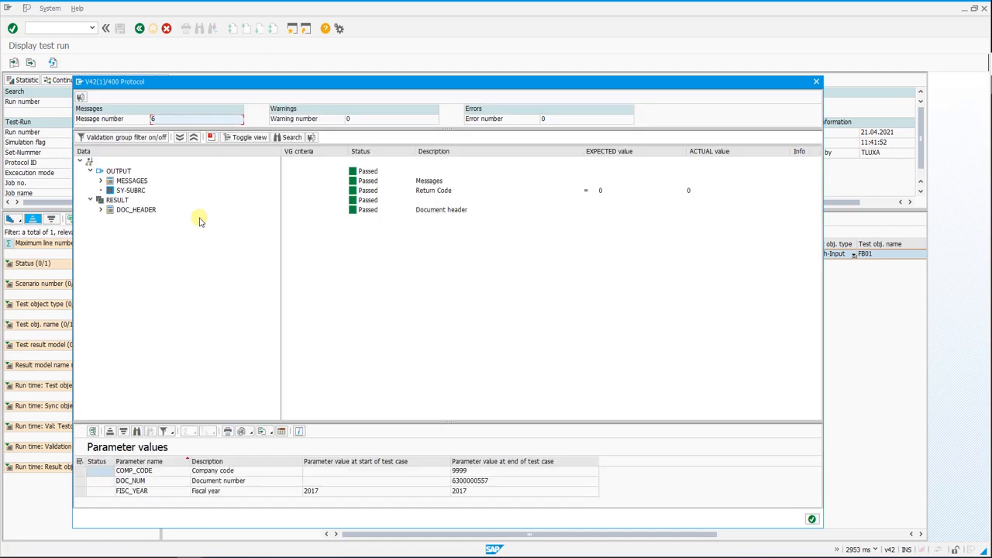
click(180, 138)
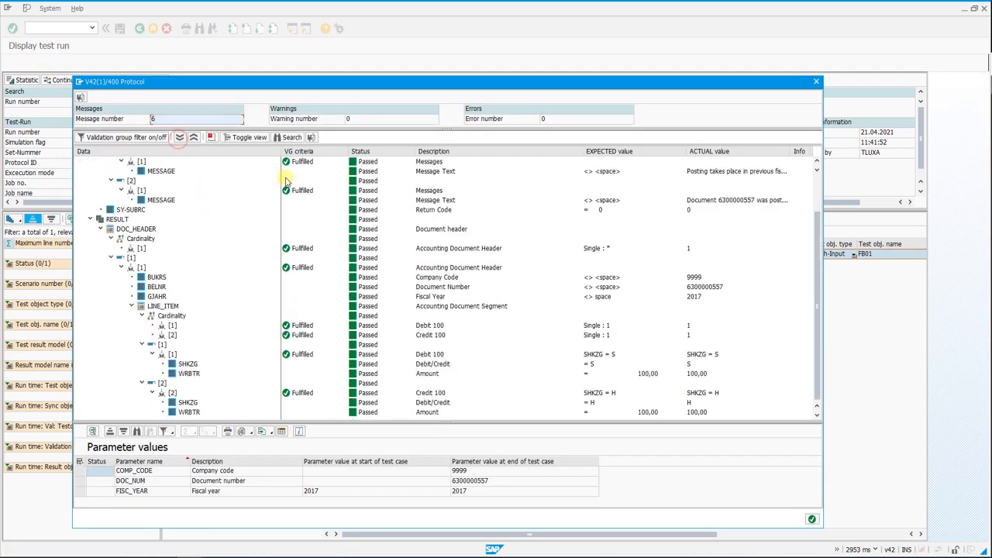